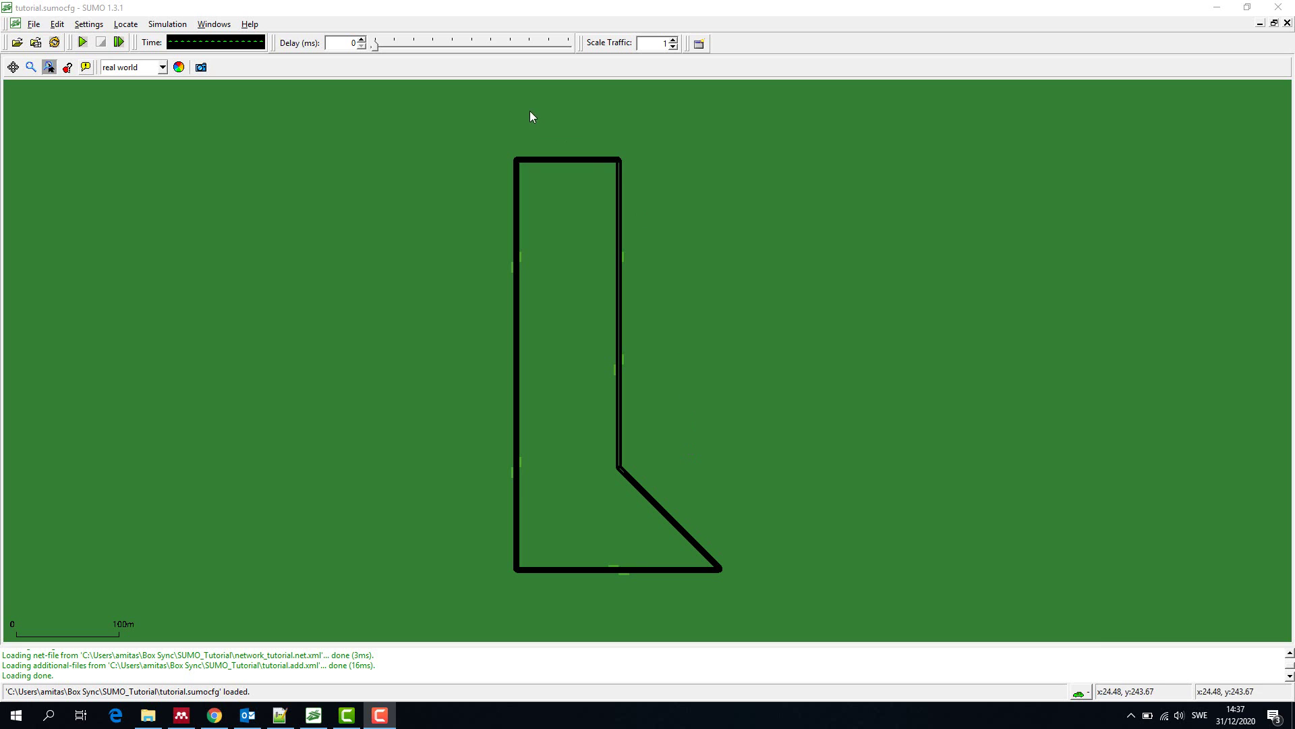
- Highlight tutorial.sumocfg's output block, its emissions.xml emission-output line and the commented-out outputs
{"action": "left_click", "coordinate": [279, 716]}
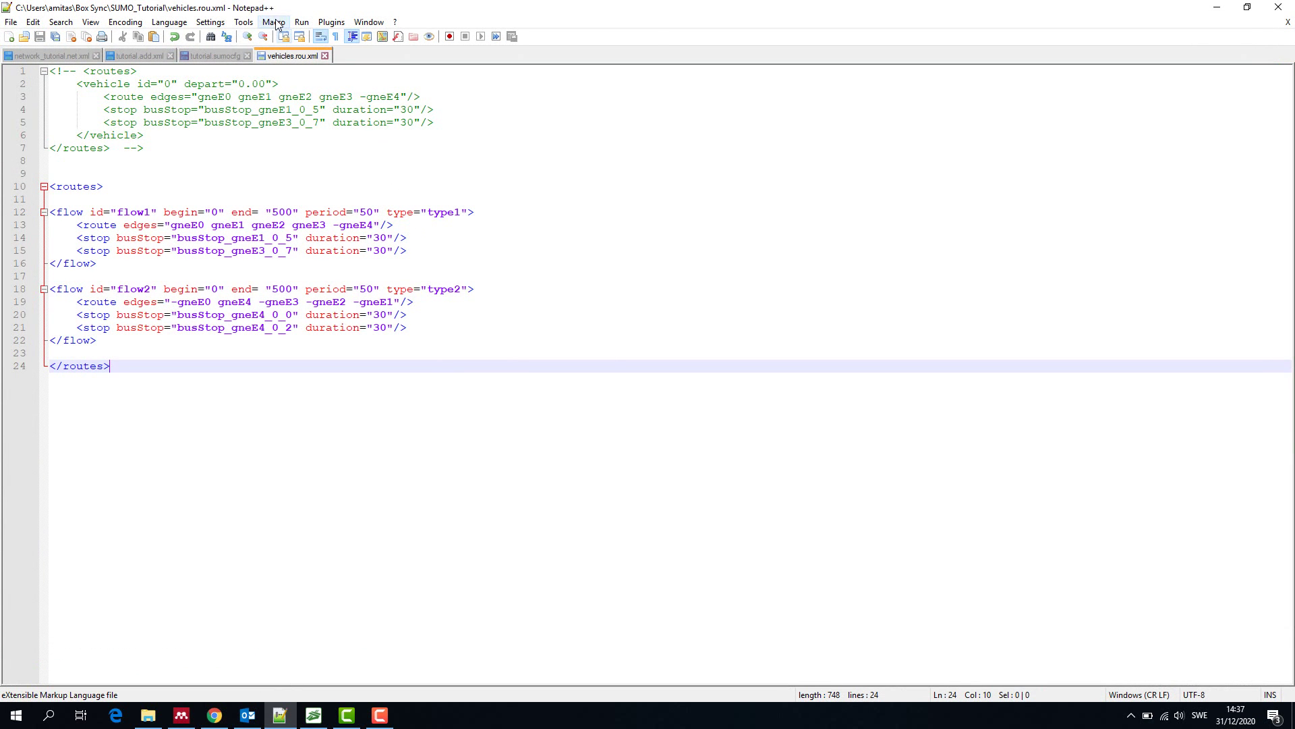
{"action": "left_click", "coordinate": [211, 58]}
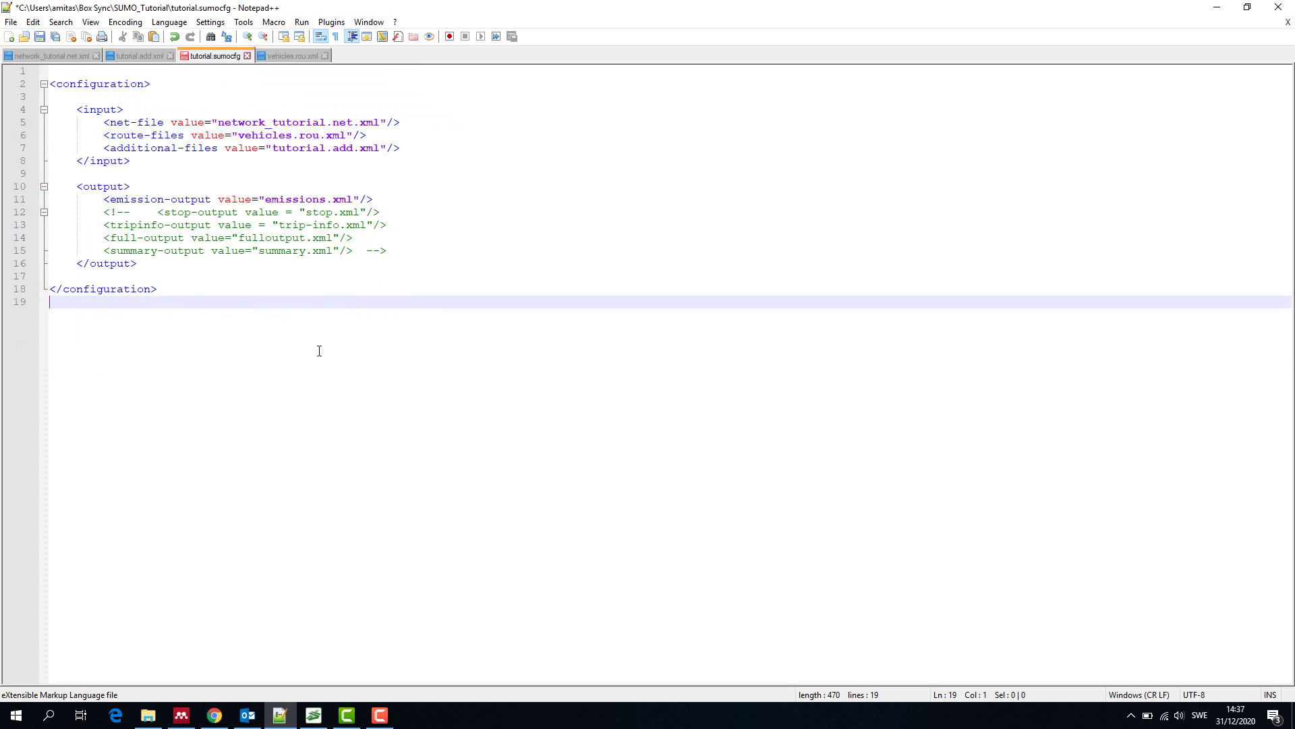
{"action": "left_click_drag", "start_coordinate": [77, 189], "coordinate": [128, 182]}
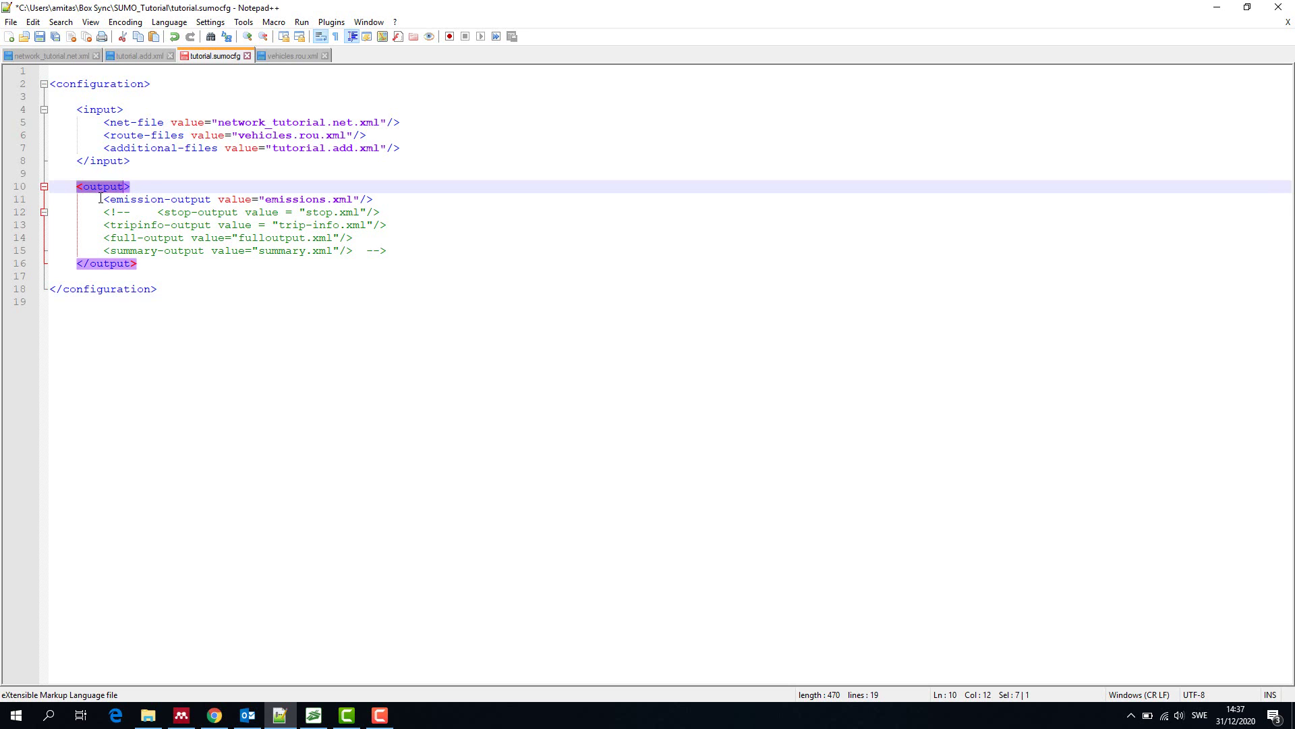
{"action": "left_click_drag", "start_coordinate": [103, 199], "coordinate": [376, 200]}
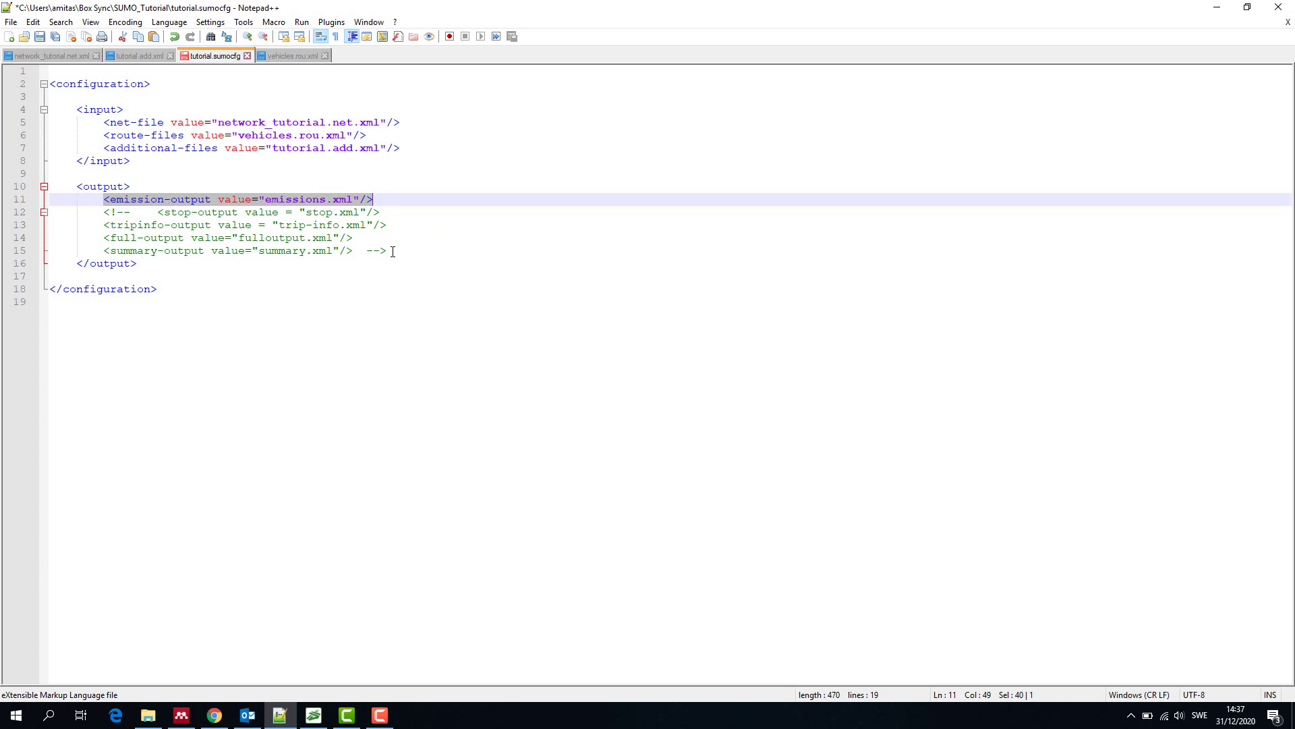
{"action": "left_click_drag", "start_coordinate": [393, 251], "coordinate": [104, 212]}
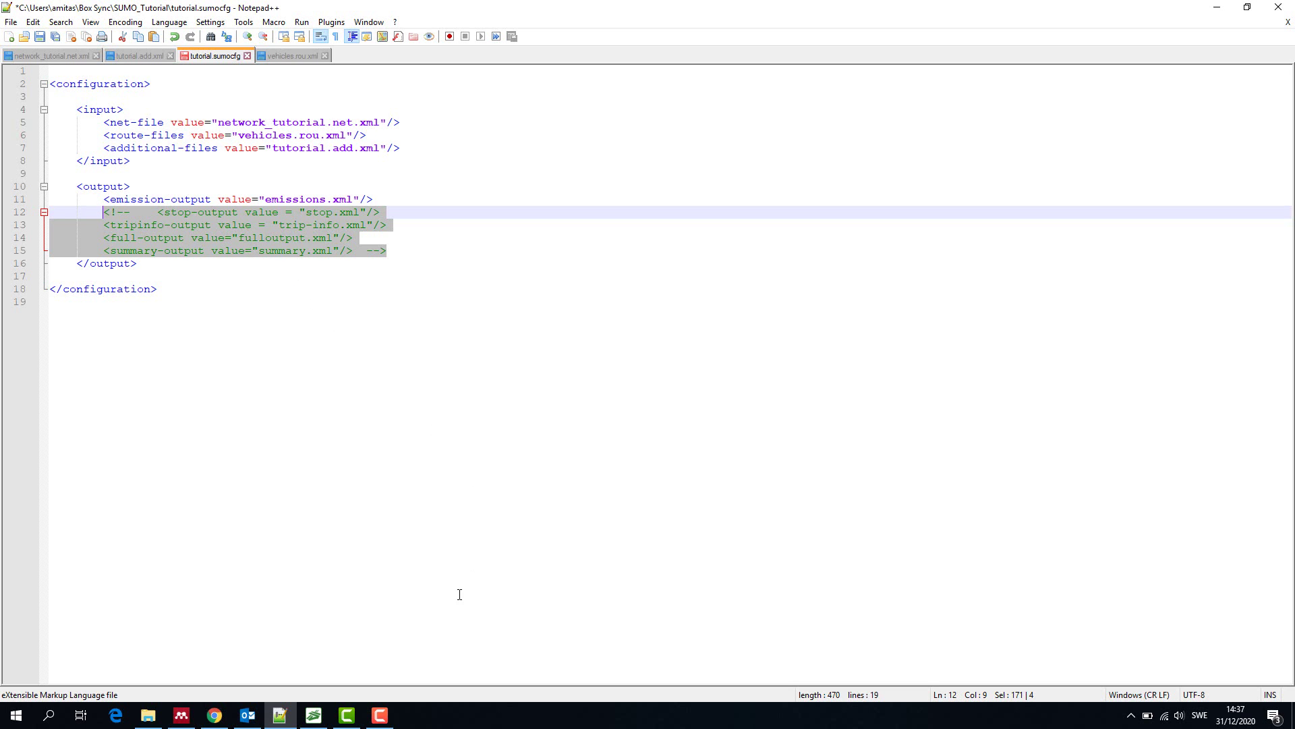
- Read the EmissionOutput documentation page and its table of emitted values in Chrome
{"action": "left_click", "coordinate": [215, 715]}
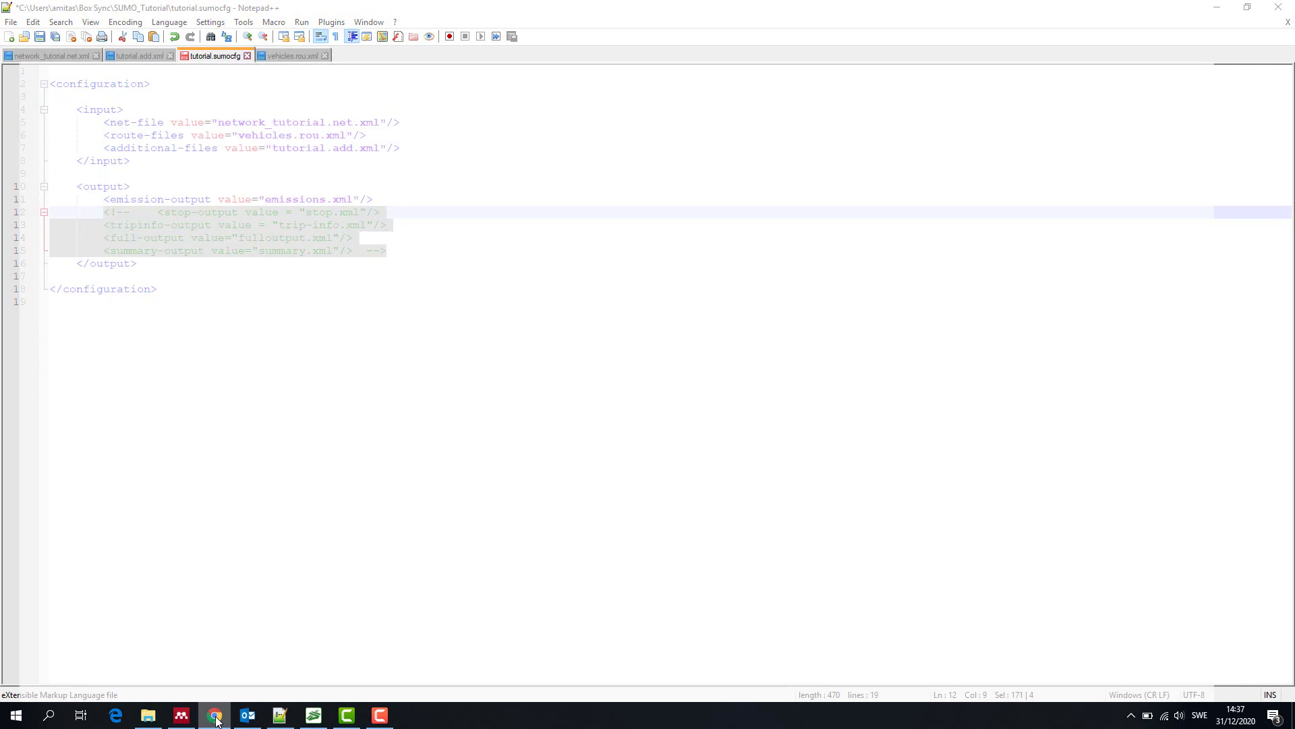
{"action": "scroll", "coordinate": [602, 350], "scroll_direction": "up", "scroll_amount": 3}
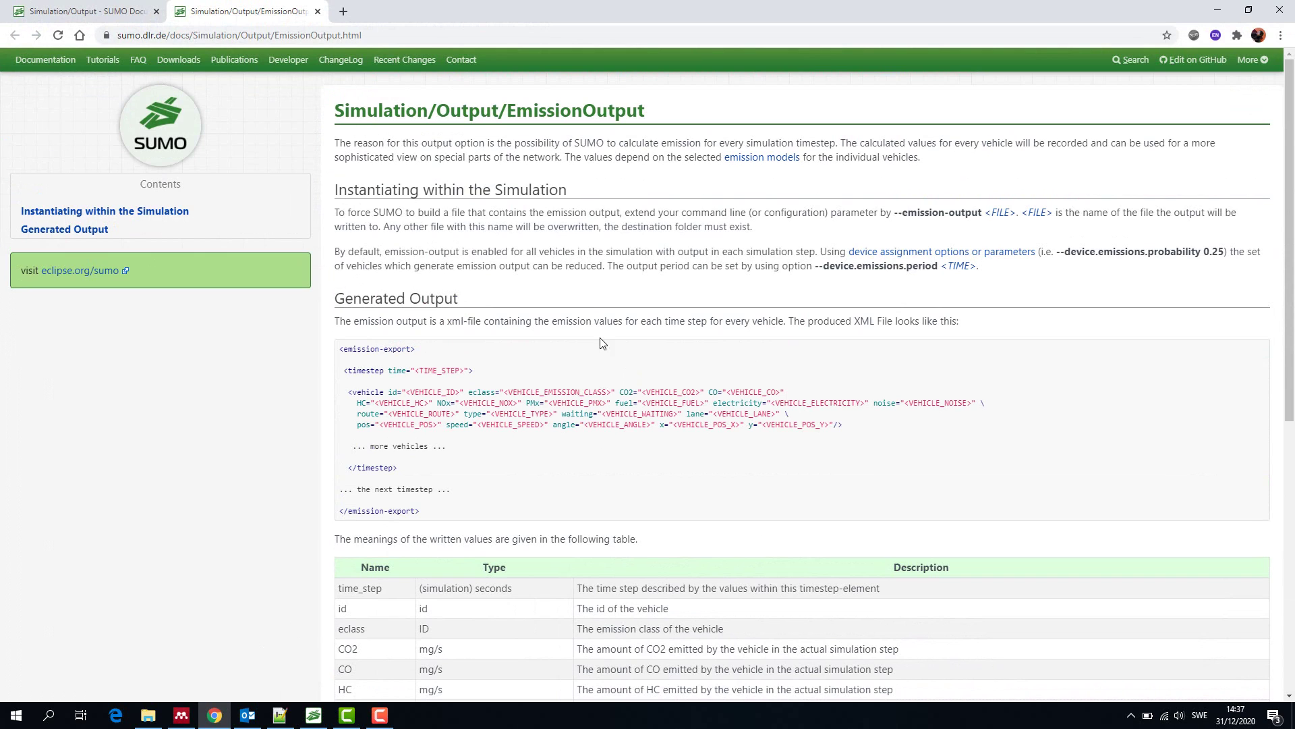
{"action": "left_click_drag", "start_coordinate": [336, 109], "coordinate": [645, 112]}
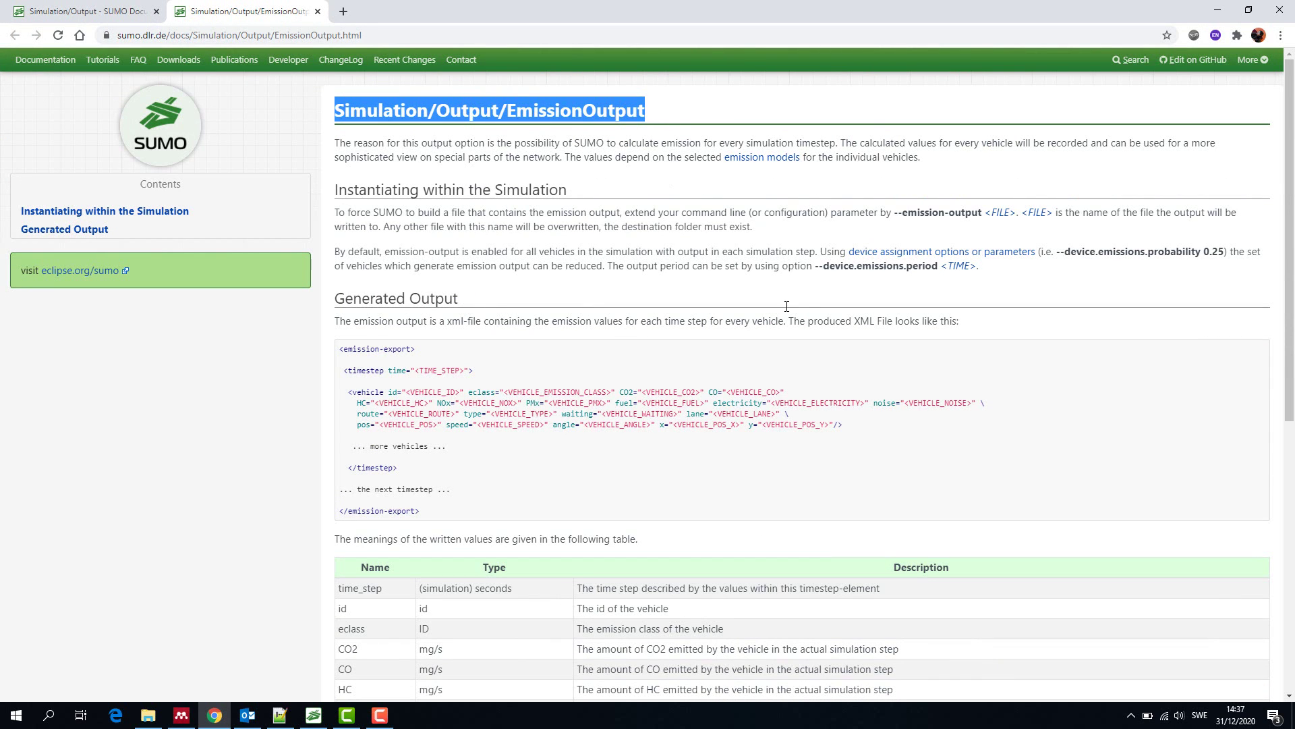
{"action": "scroll", "coordinate": [787, 405], "scroll_direction": "down", "scroll_amount": 1}
{"action": "scroll", "coordinate": [786, 410], "scroll_direction": "down", "scroll_amount": 2}
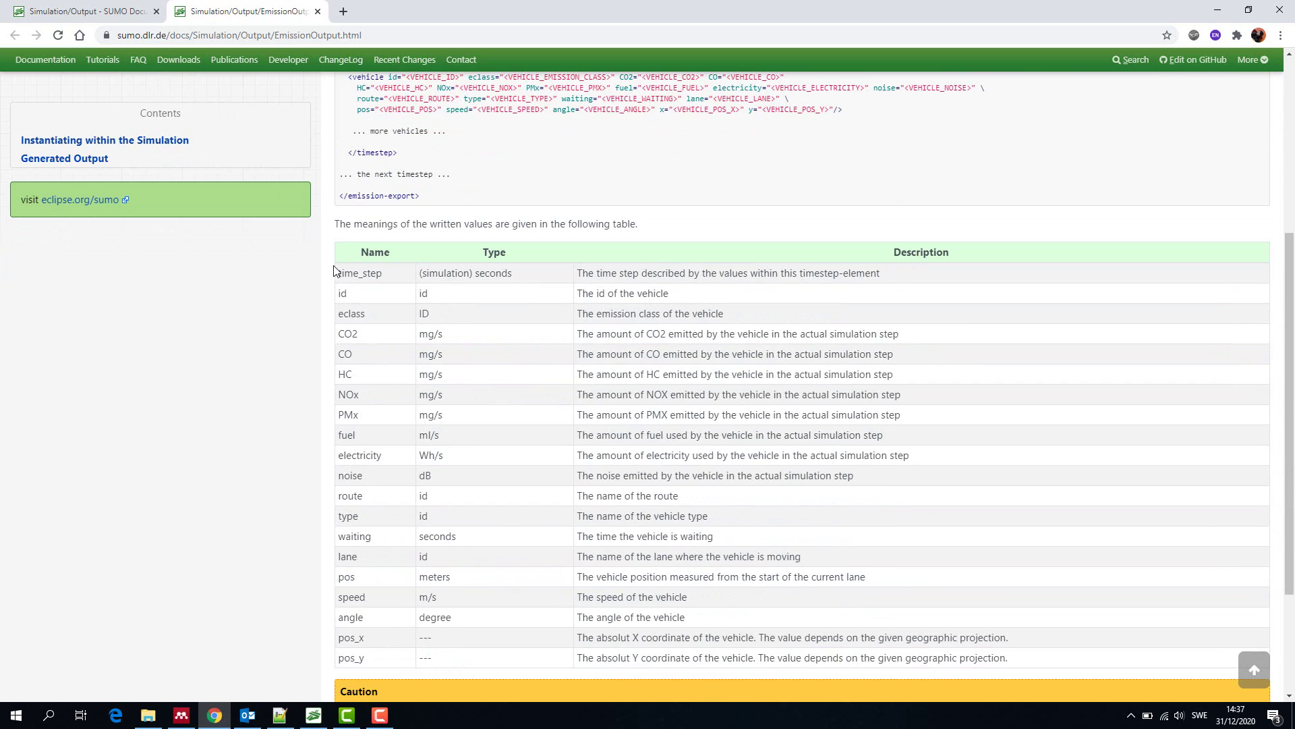
{"action": "left_click_drag", "start_coordinate": [337, 273], "coordinate": [956, 676]}
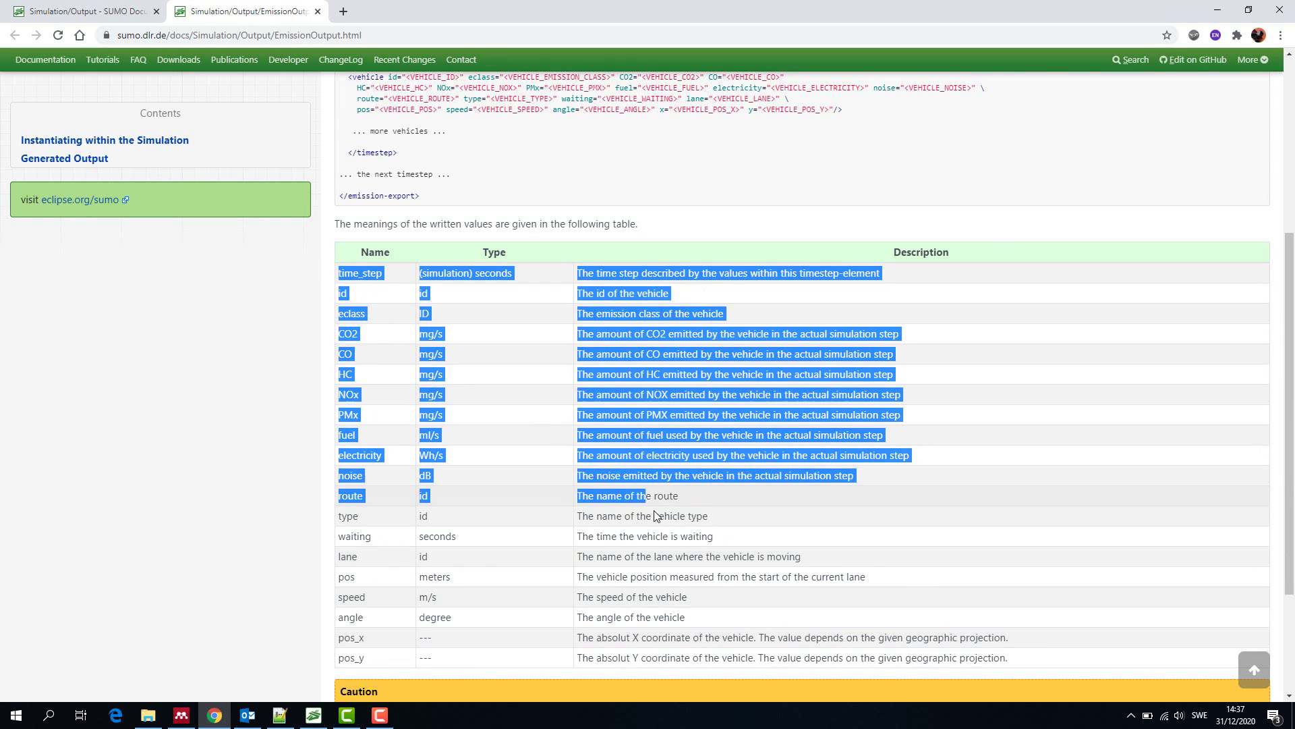
{"action": "left_click", "coordinate": [1134, 583]}
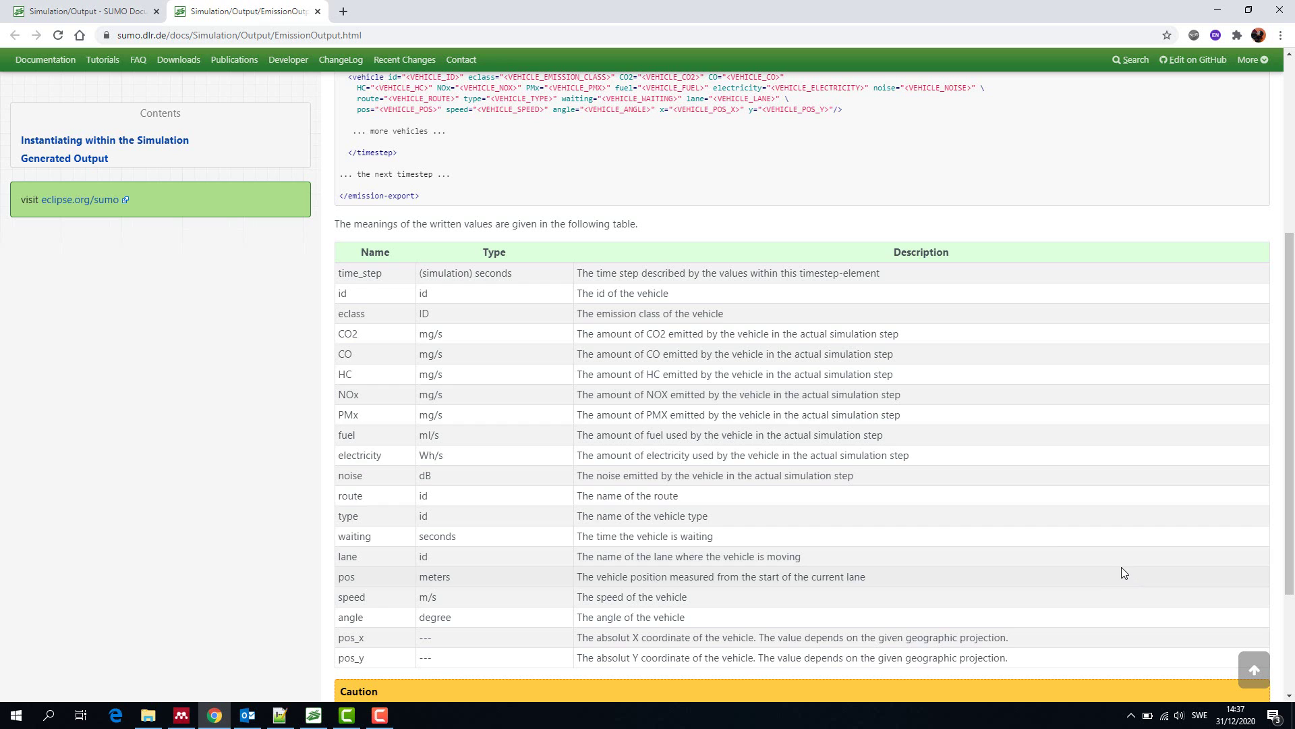
- Browse the Simulation/Output page's vehicle-based and edge/lane output sections
{"action": "left_click", "coordinate": [109, 12]}
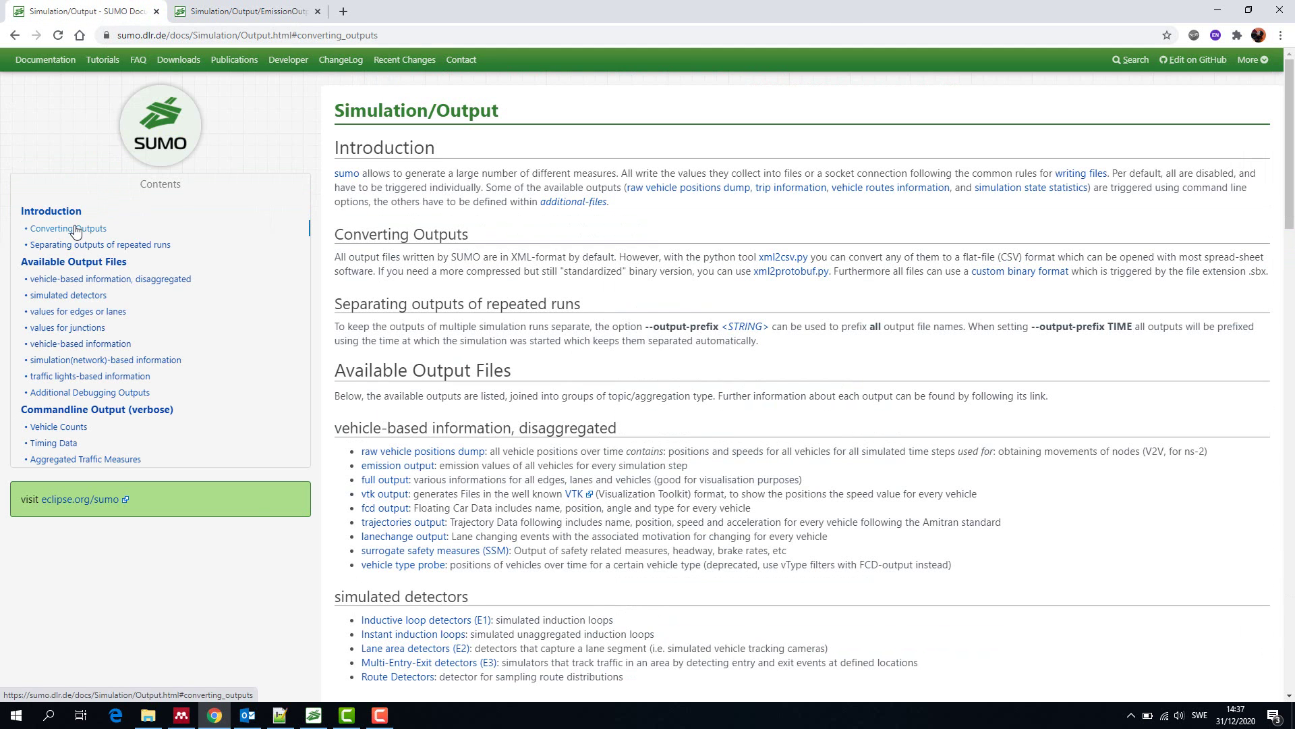
{"action": "left_click", "coordinate": [64, 282]}
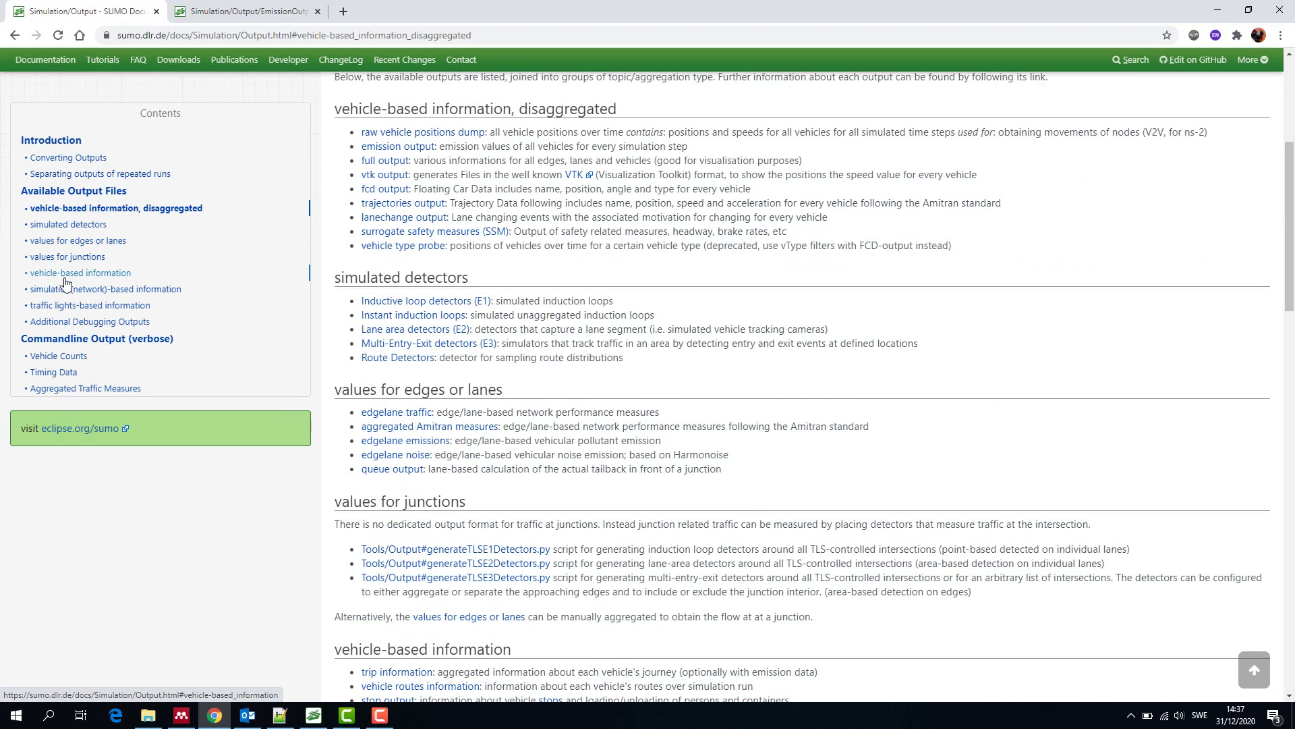
{"action": "left_click", "coordinate": [82, 244]}
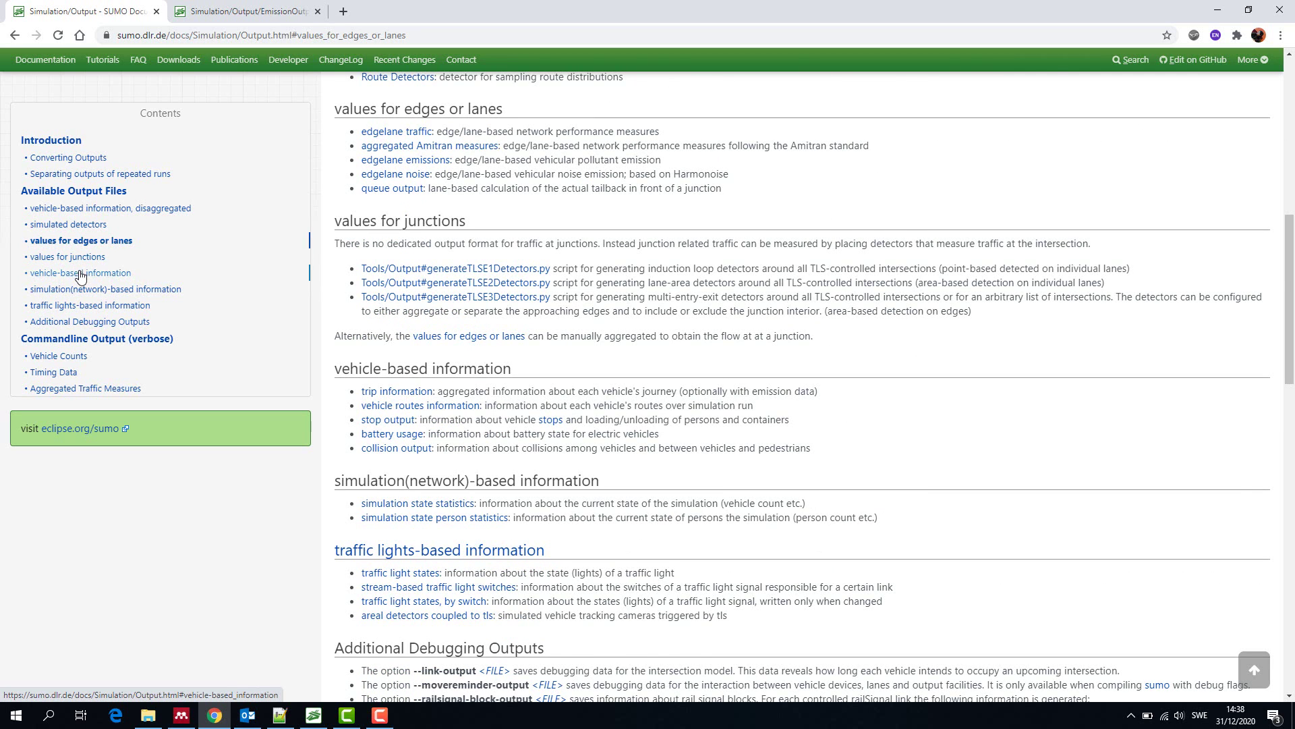
{"action": "left_click", "coordinate": [79, 276]}
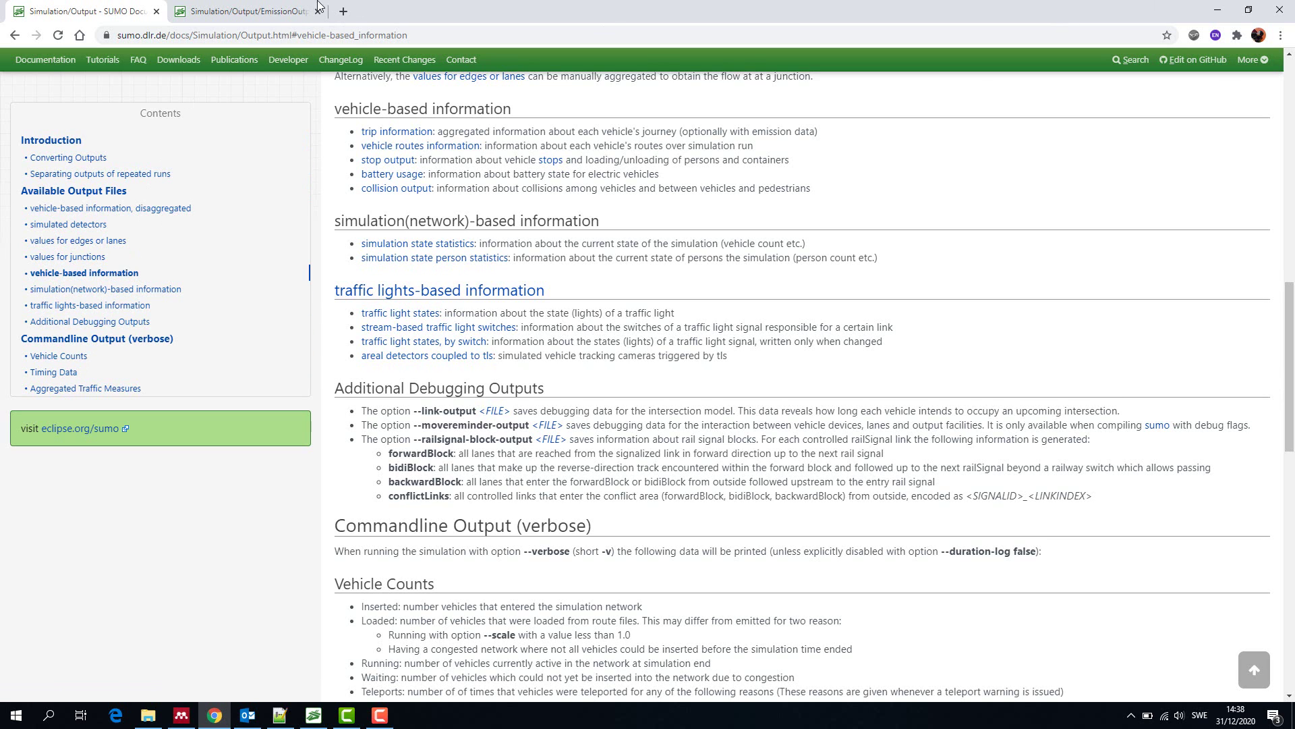
- Go back to the EmissionOutput page and review the emitted values table again
{"action": "left_click", "coordinate": [233, 9]}
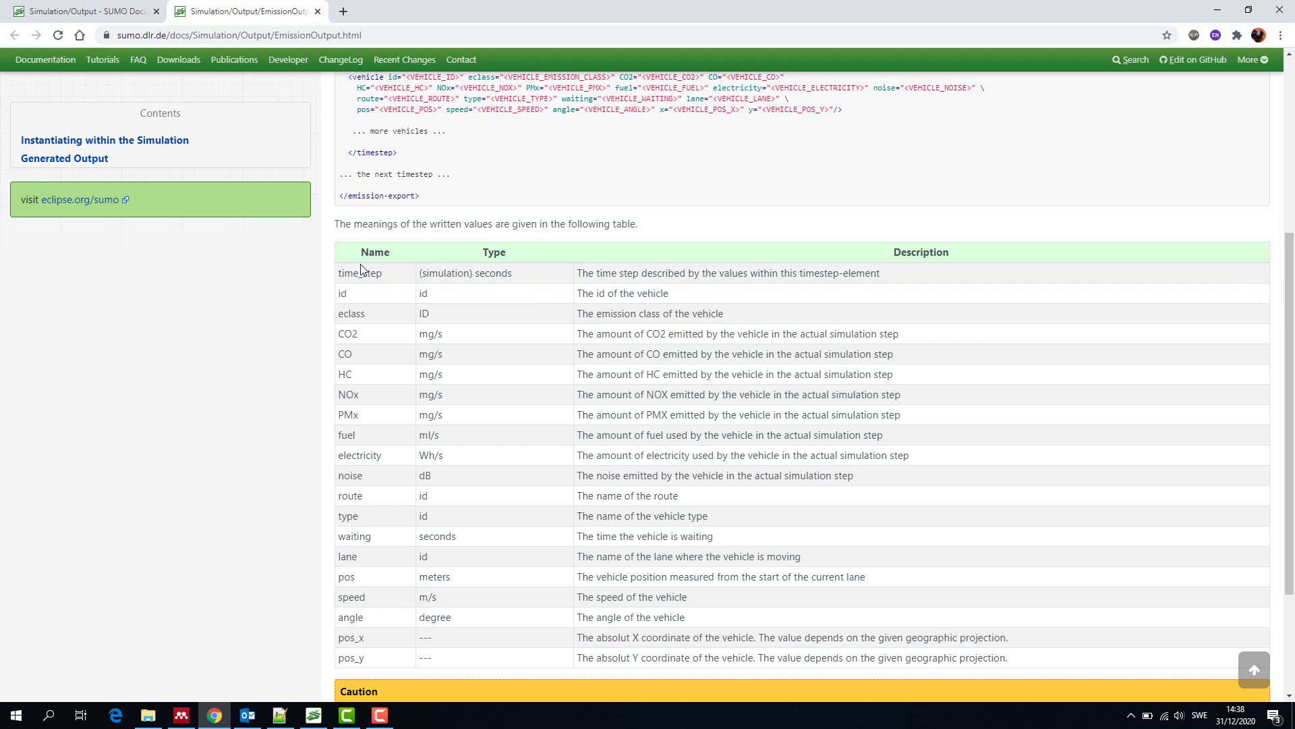
{"action": "left_click_drag", "start_coordinate": [355, 271], "coordinate": [987, 673]}
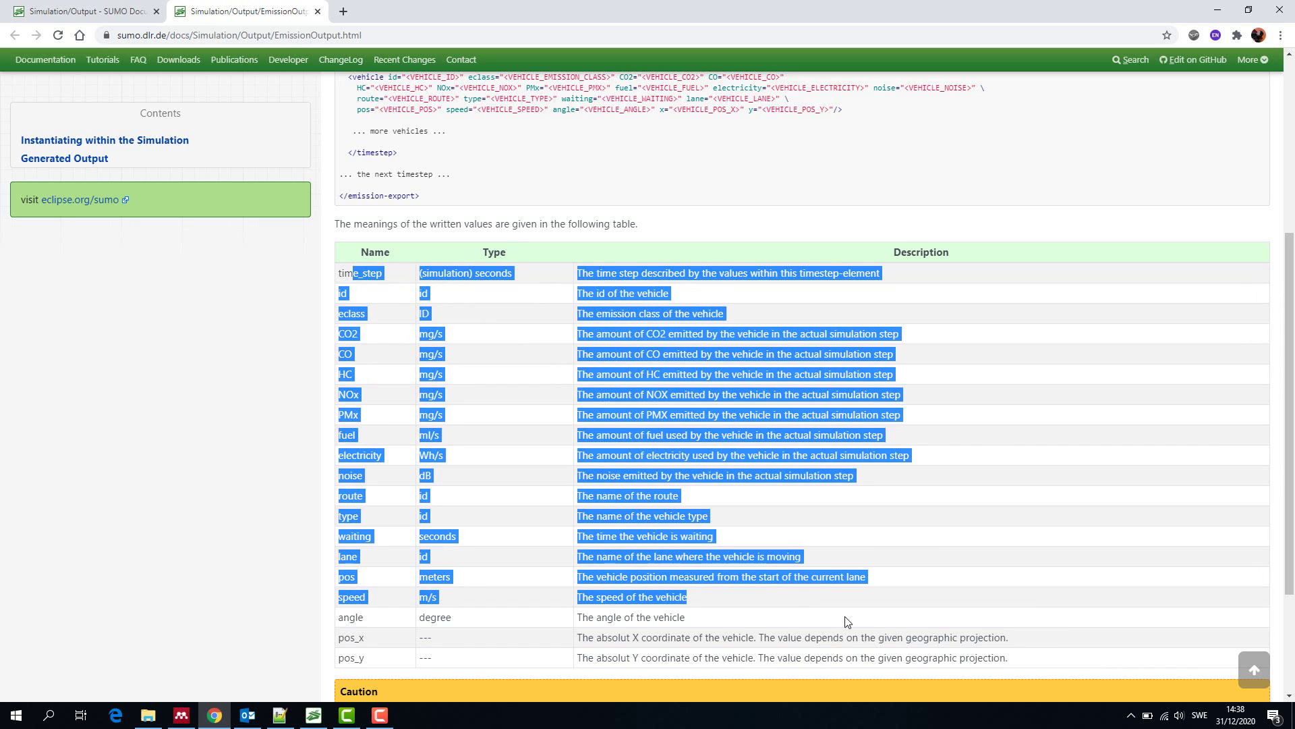
{"action": "left_click", "coordinate": [1140, 466]}
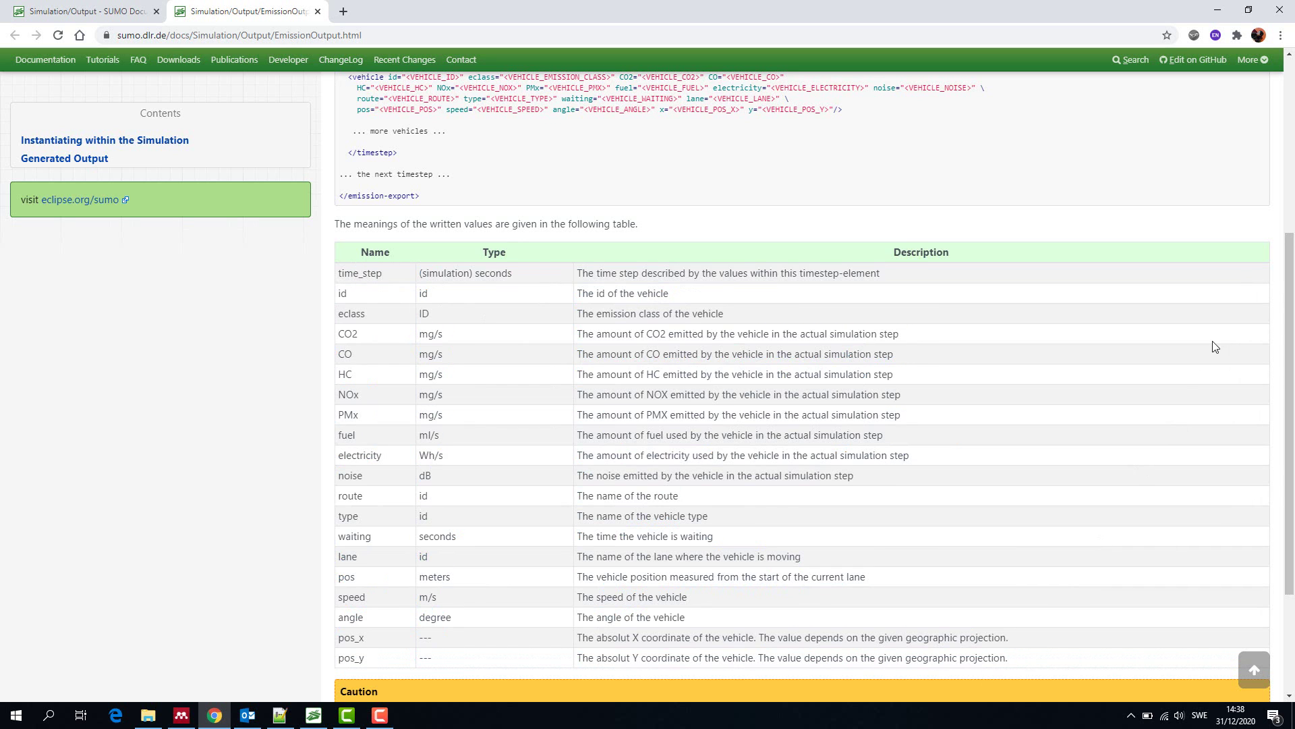
- Minimize Chrome, recheck the emission-output line in tutorial.sumocfg, then minimize Notepad++ to reveal SUMO
{"action": "left_click", "coordinate": [1217, 9]}
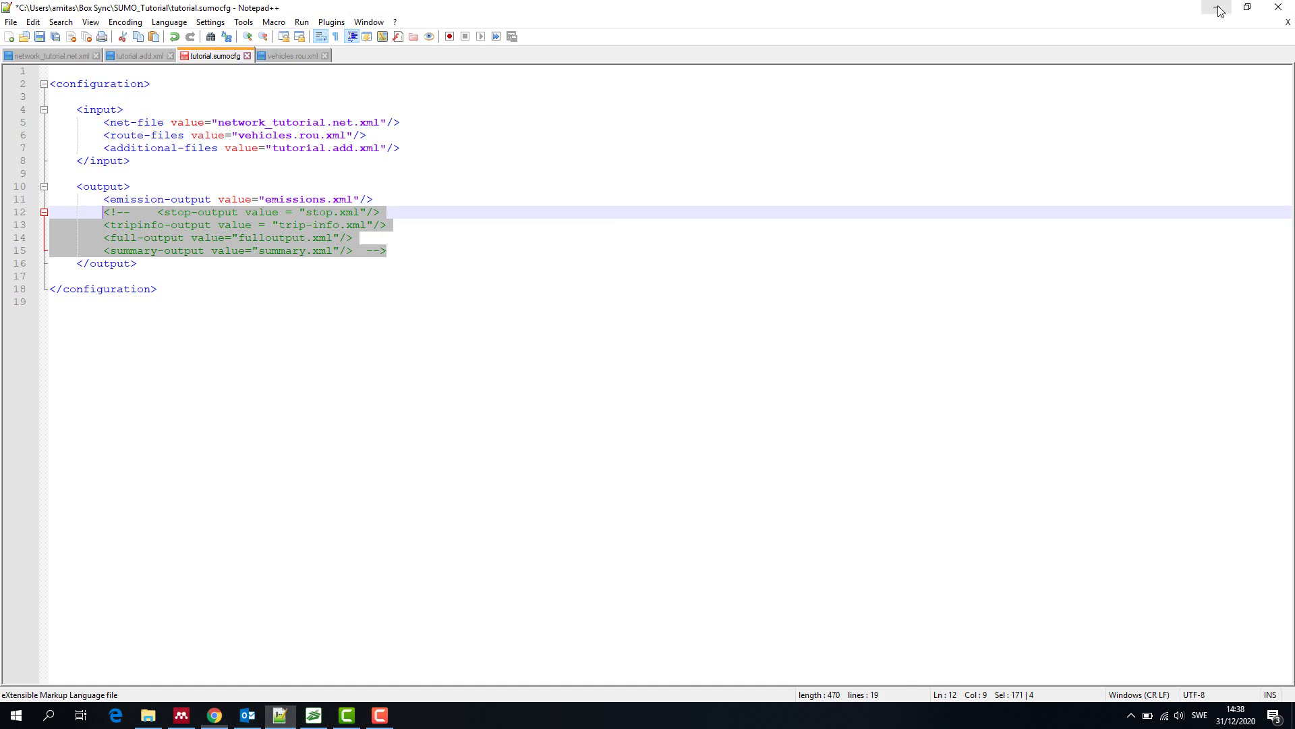
{"action": "left_click", "coordinate": [515, 399]}
{"action": "left_click_drag", "start_coordinate": [105, 200], "coordinate": [212, 200]}
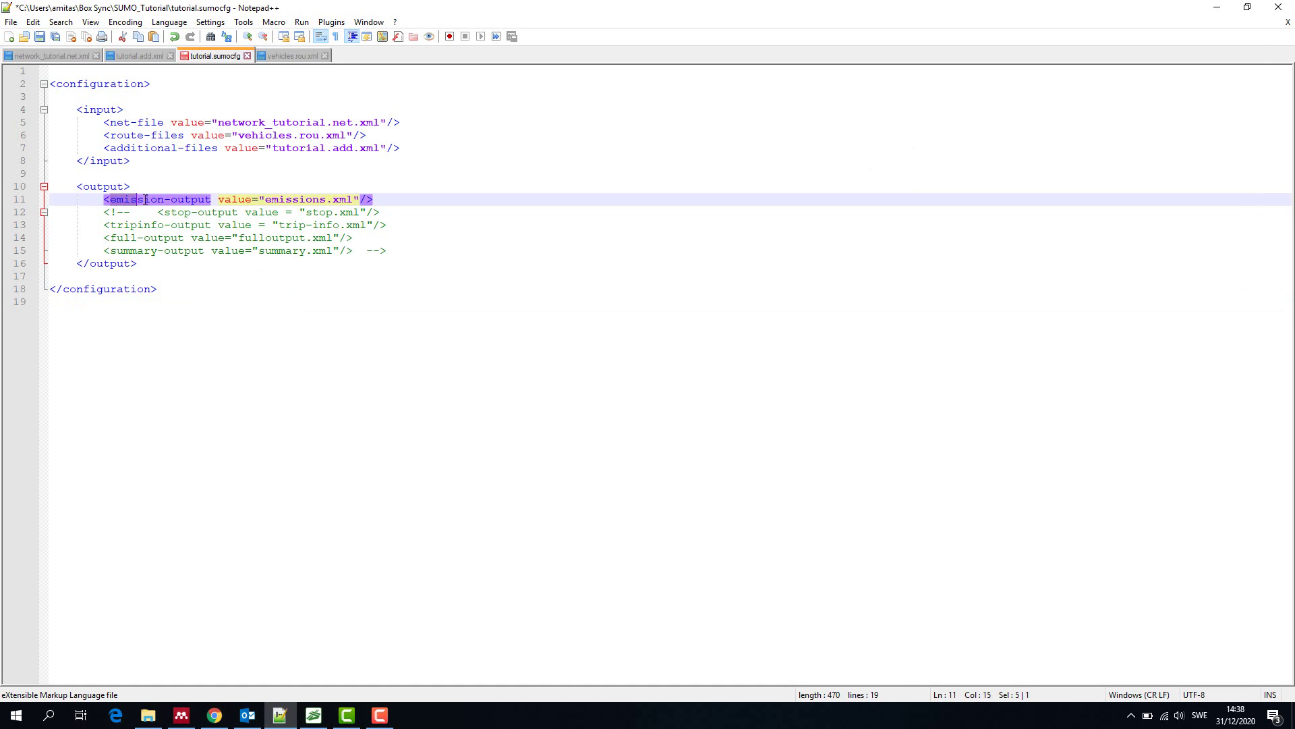
{"action": "left_click", "coordinate": [386, 310]}
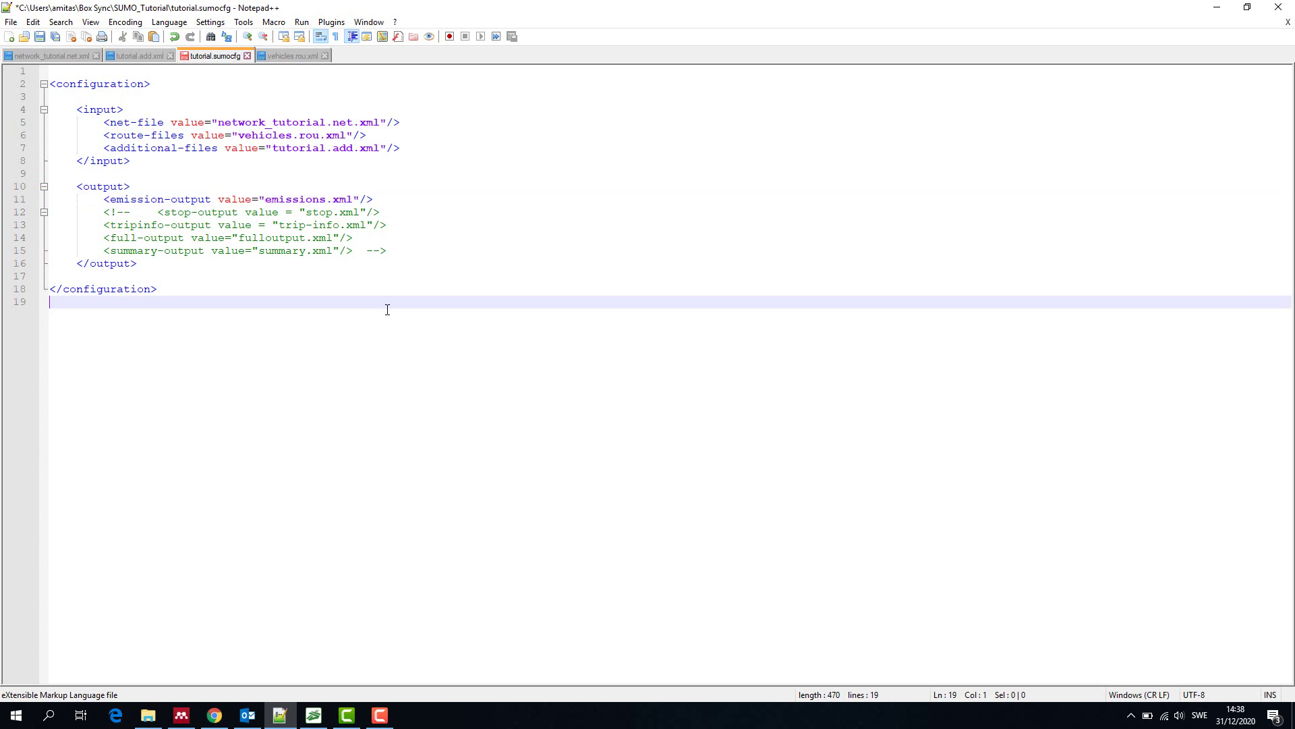
{"action": "left_click", "coordinate": [1215, 8]}
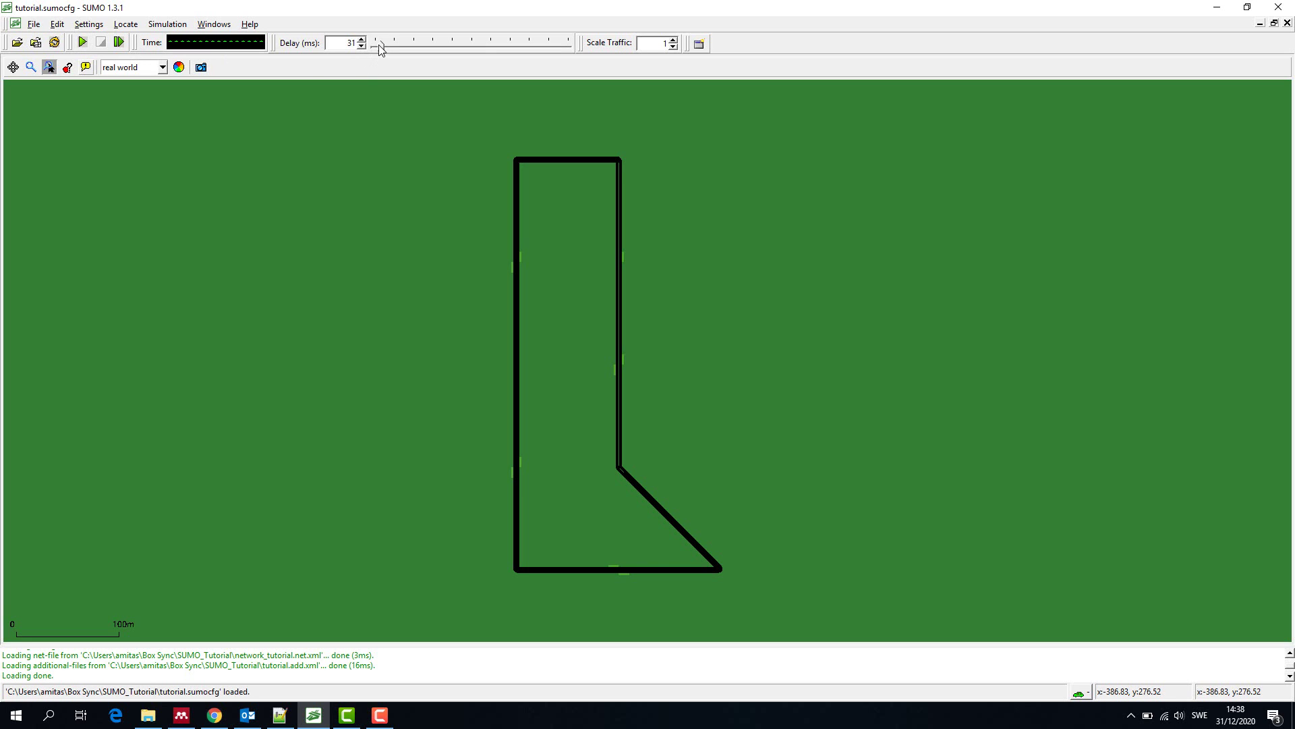
- Raise the step delay, run the simulation to completion, and keep its files open
{"action": "left_click_drag", "start_coordinate": [380, 49], "coordinate": [376, 49]}
{"action": "left_click", "coordinate": [84, 43]}
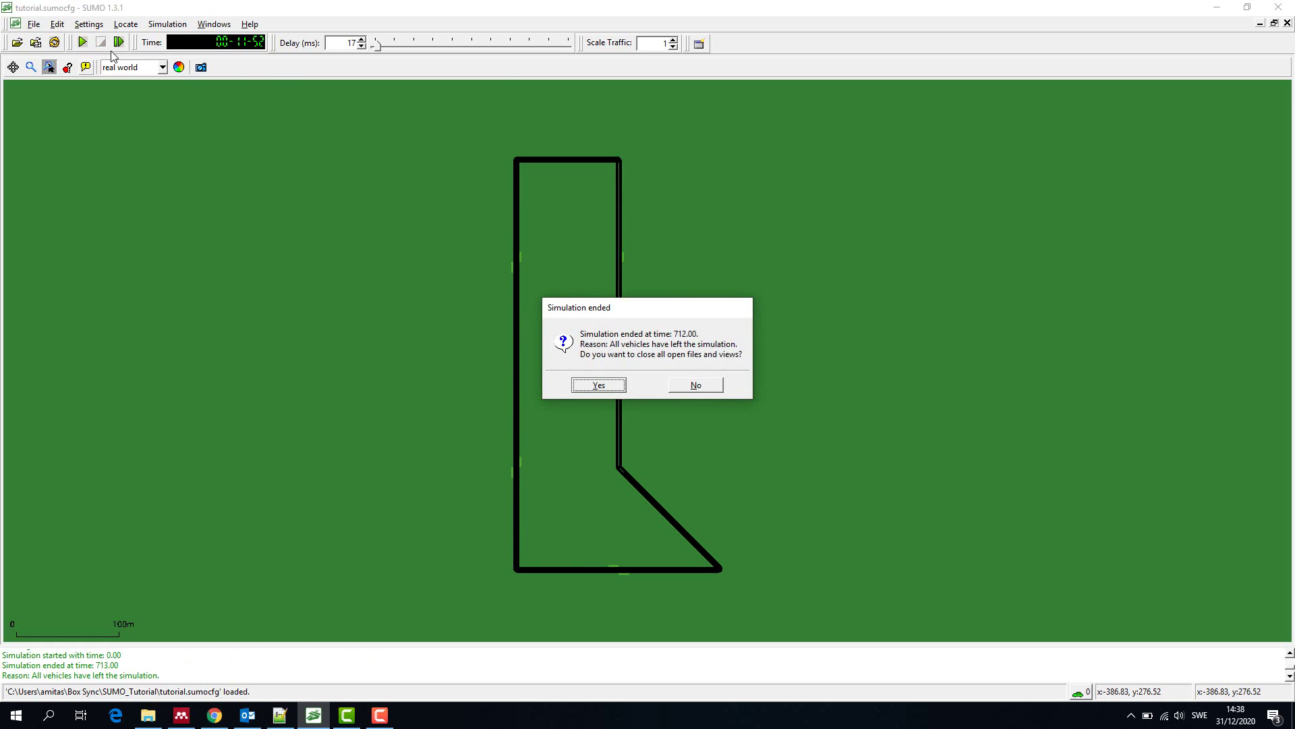
{"action": "left_click", "coordinate": [698, 386]}
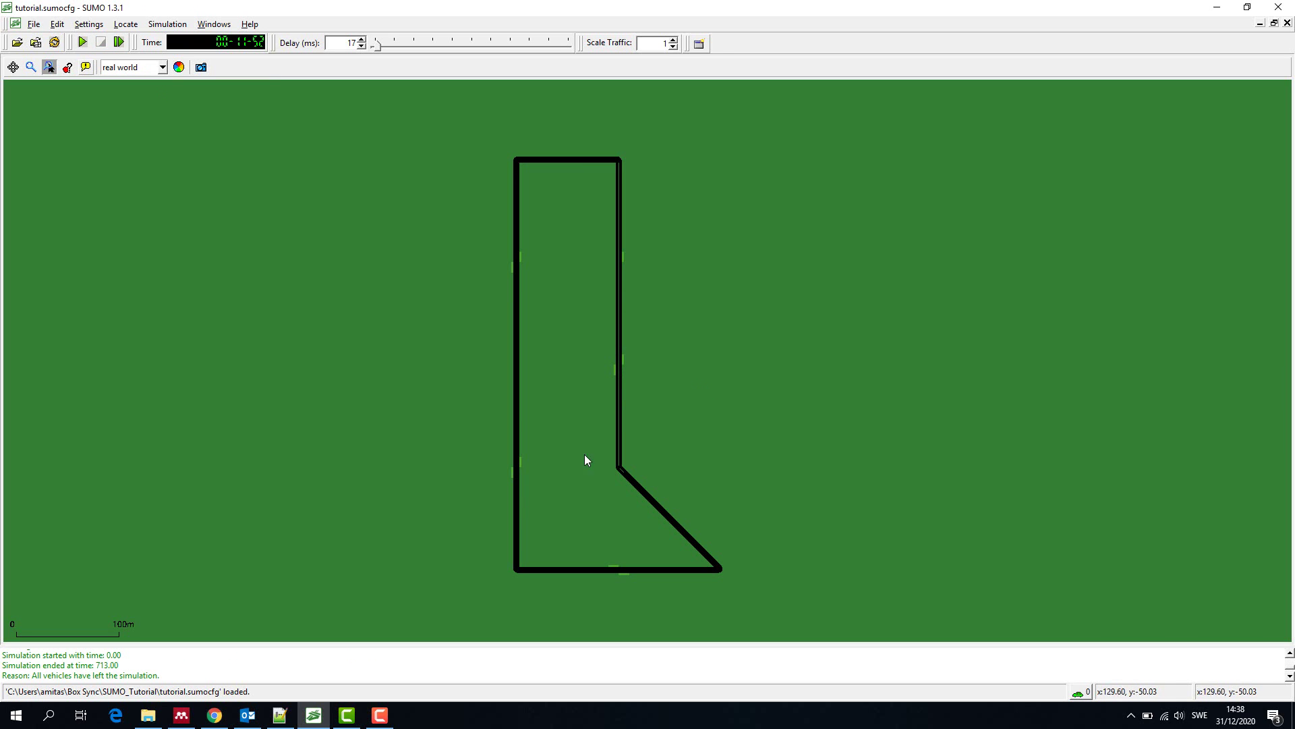
- Select emissions.xml in the SUMO_Tutorial folder and launch Excel from search
{"action": "left_click", "coordinate": [149, 716]}
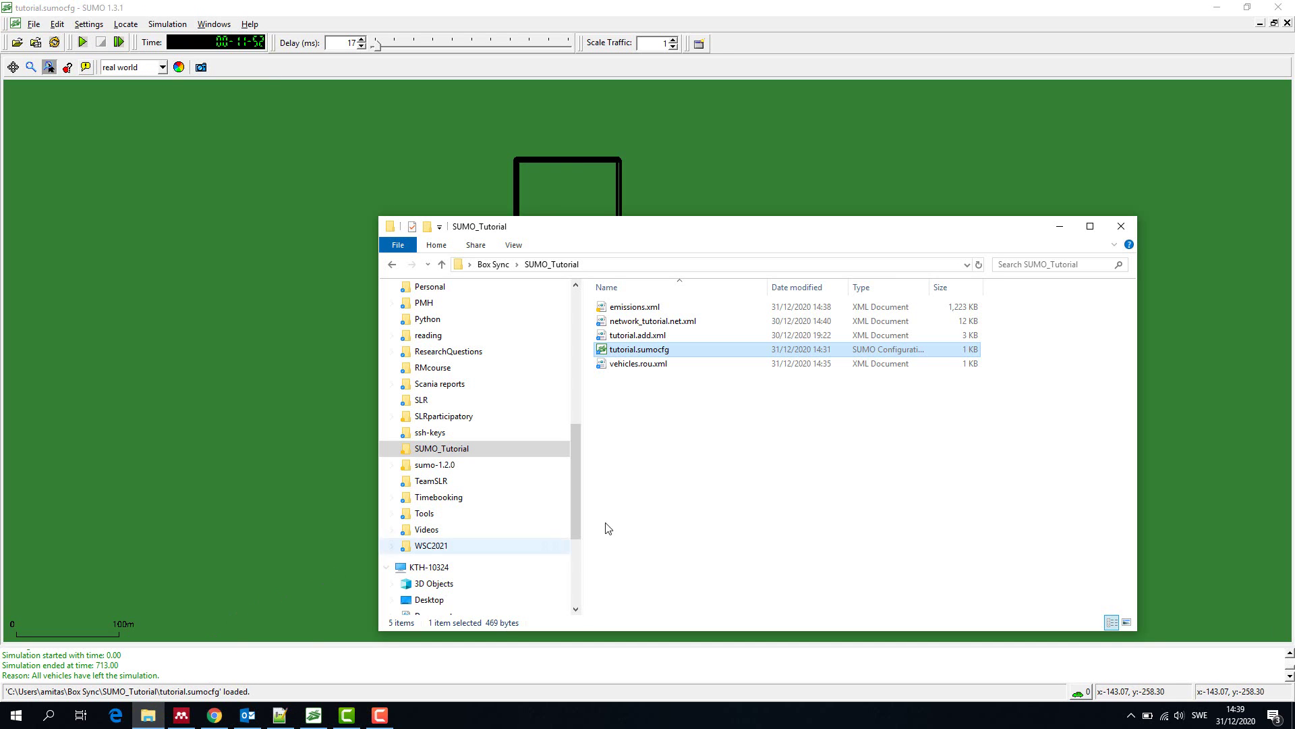
{"action": "left_click", "coordinate": [637, 307]}
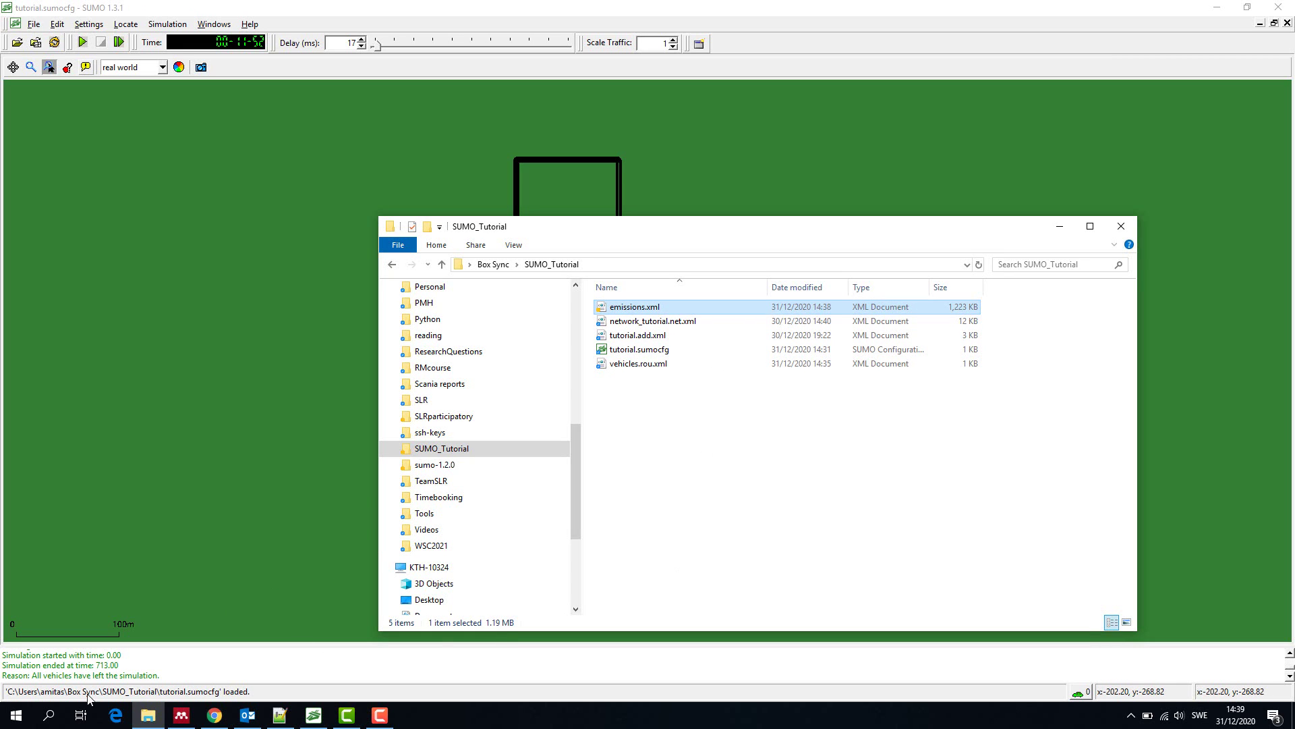
{"action": "left_click", "coordinate": [47, 715]}
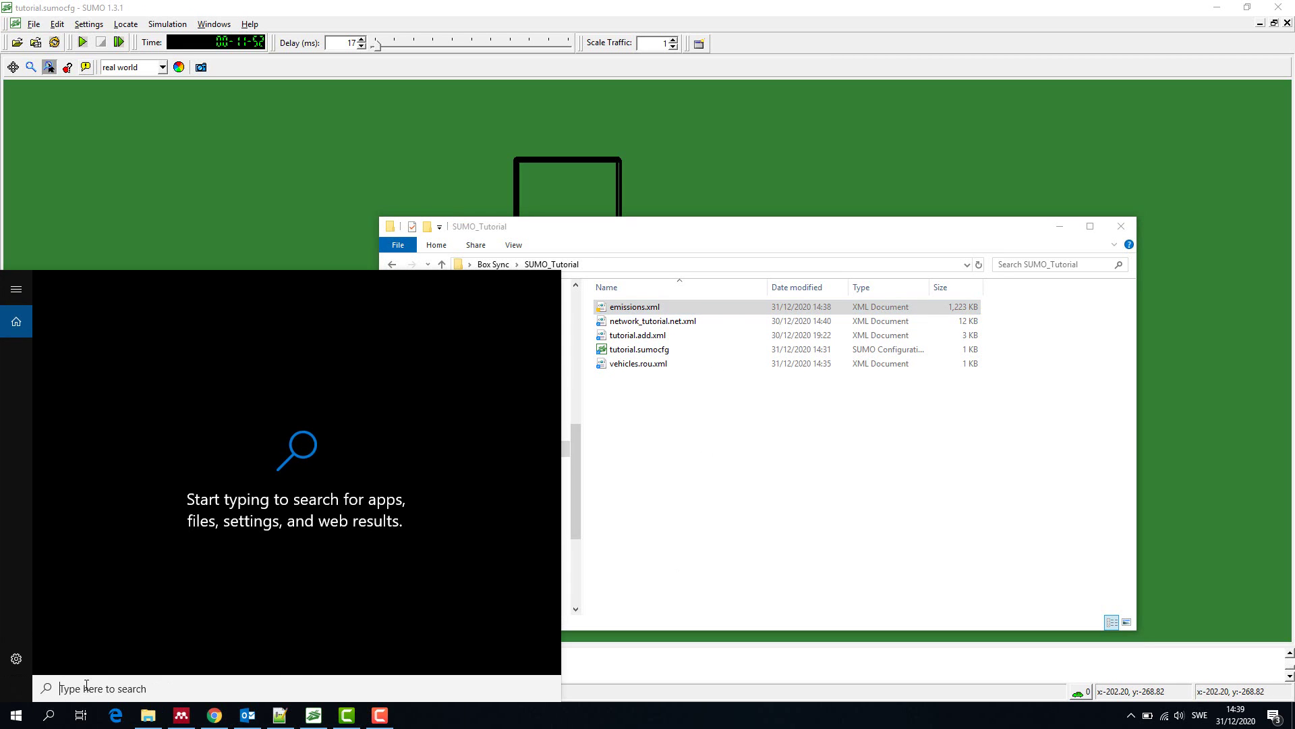
{"action": "type", "text": "excel"}
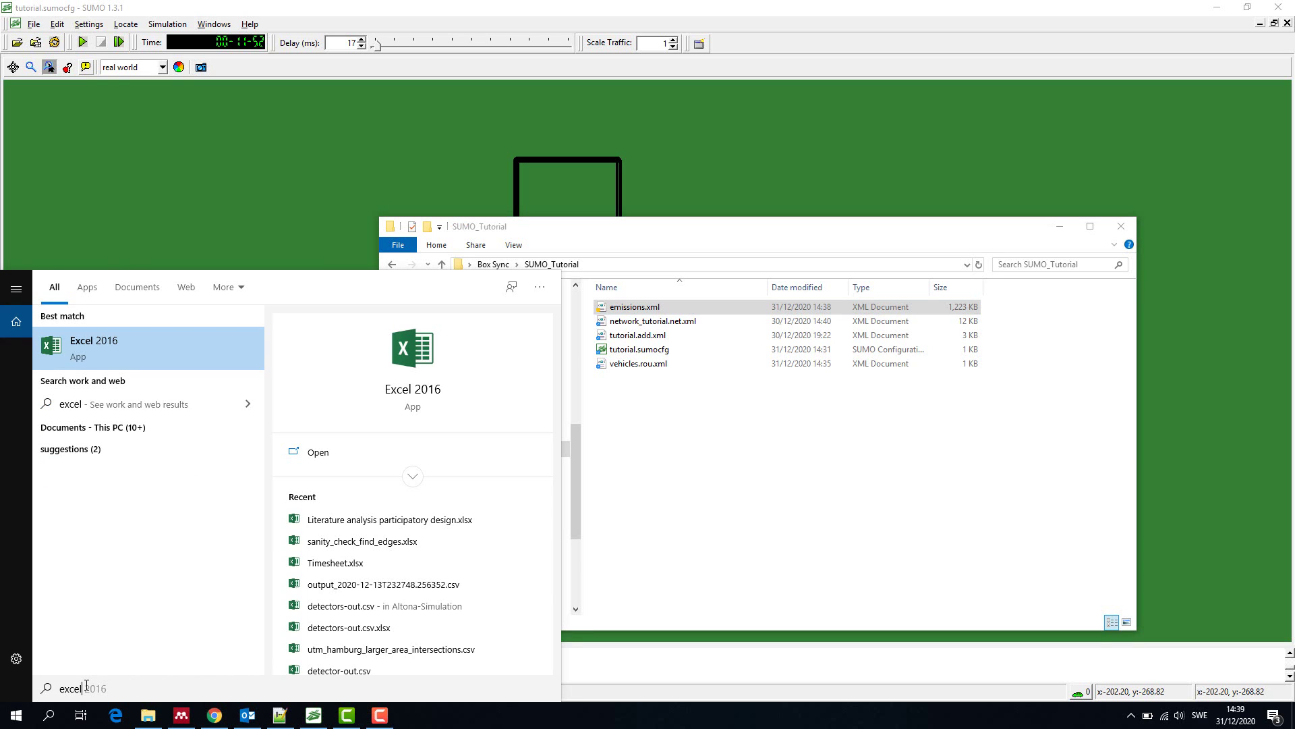
{"action": "key", "text": "Return"}
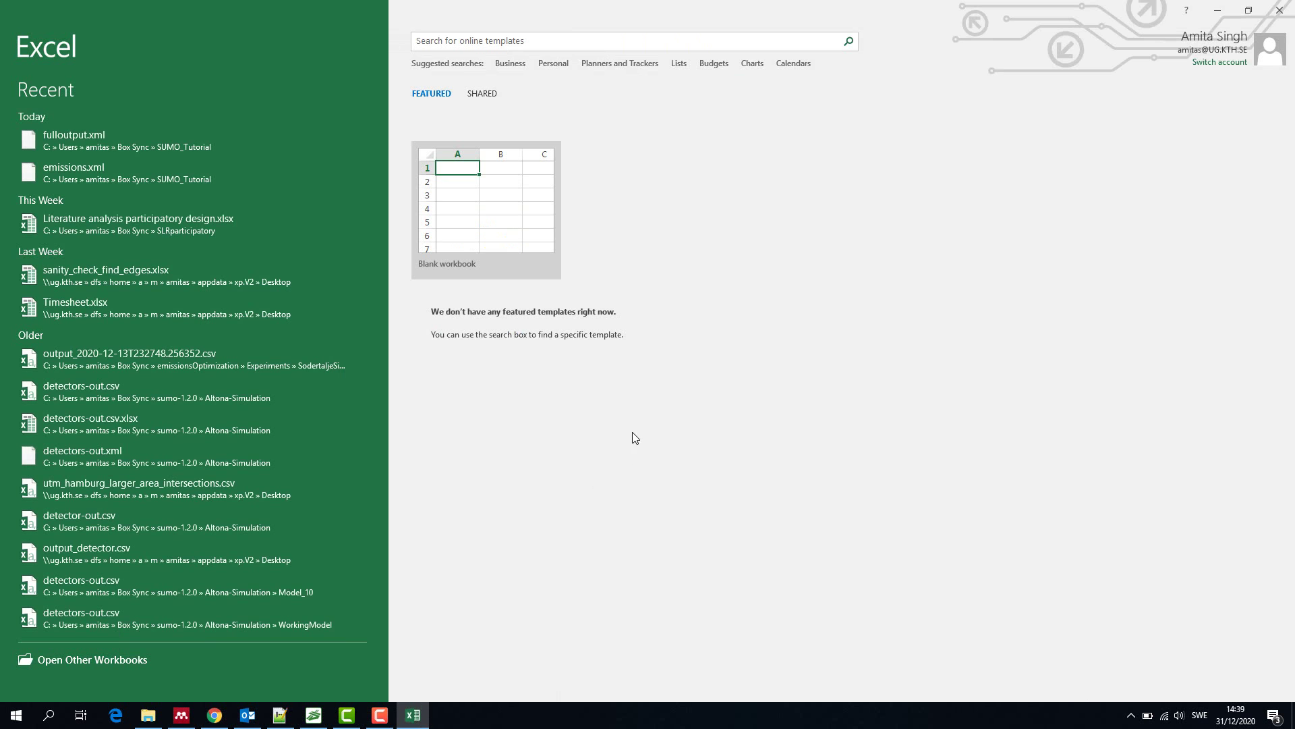
- Drop emissions.xml into a restored Excel window, cancel the file-in-use warning, and raise SUMO
{"action": "left_click", "coordinate": [1248, 9]}
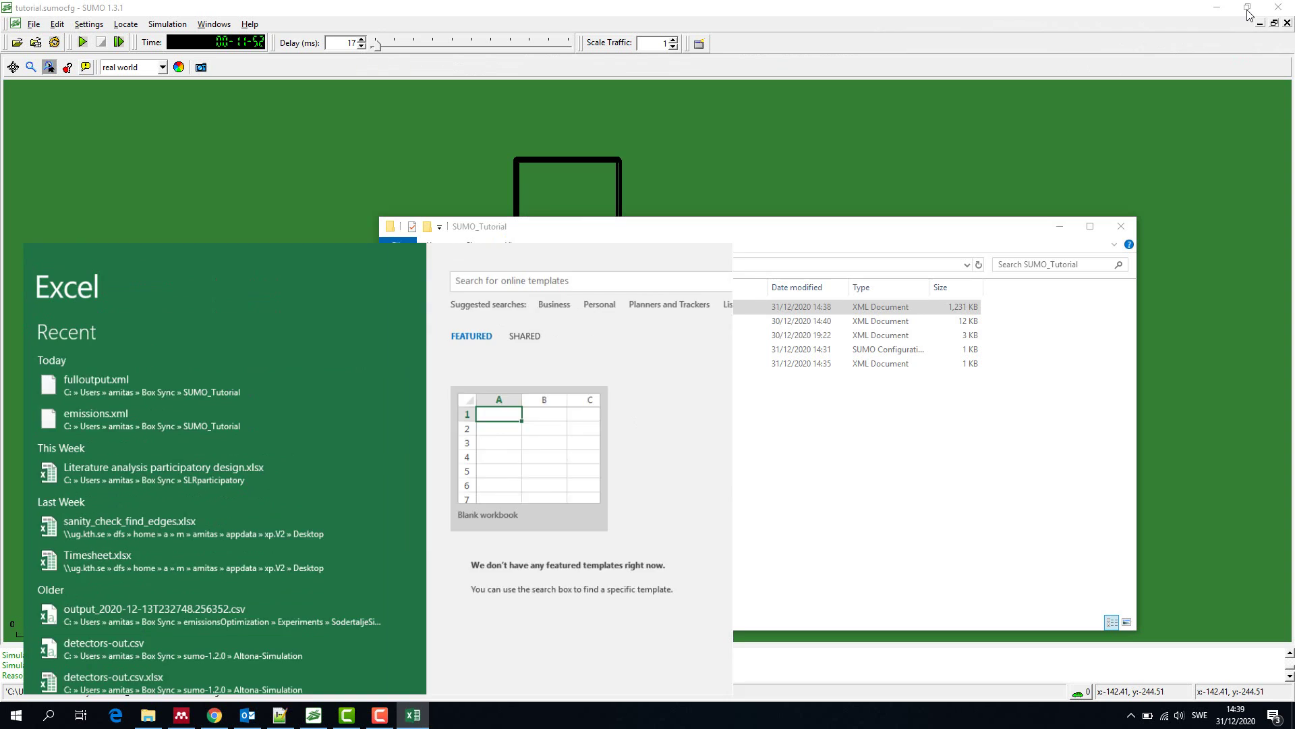
{"action": "mouse_move", "coordinate": [842, 310]}
{"action": "left_mouse_down"}
{"action": "mouse_move", "coordinate": [815, 333]}
{"action": "mouse_move", "coordinate": [369, 466]}
{"action": "left_mouse_up"}
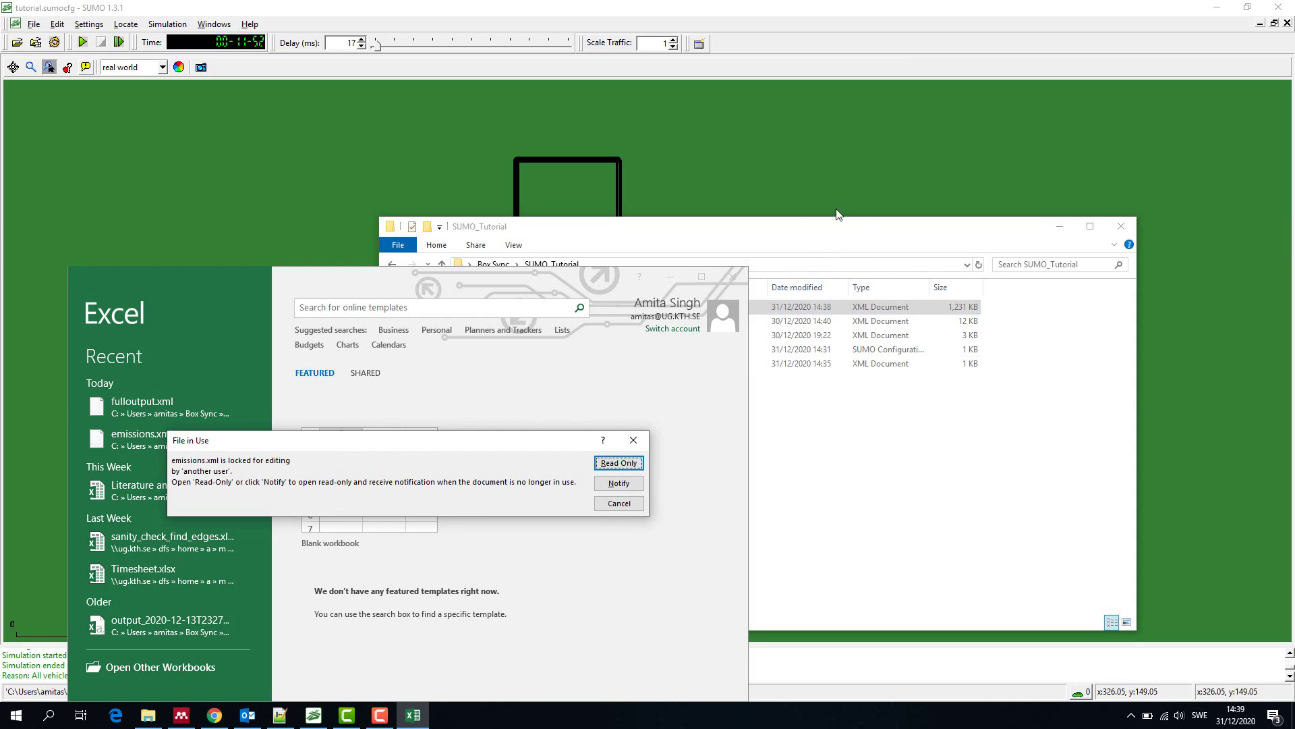
{"action": "left_click", "coordinate": [634, 440]}
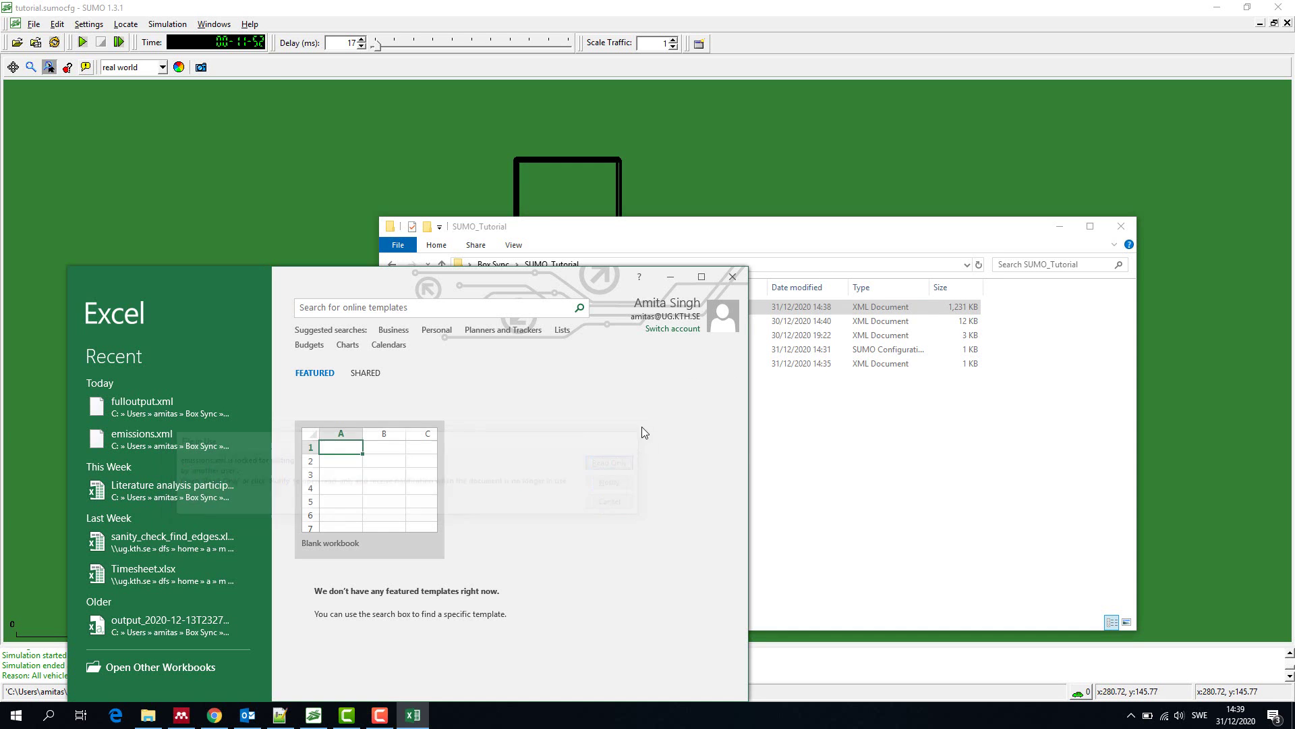
{"action": "left_click", "coordinate": [1174, 107]}
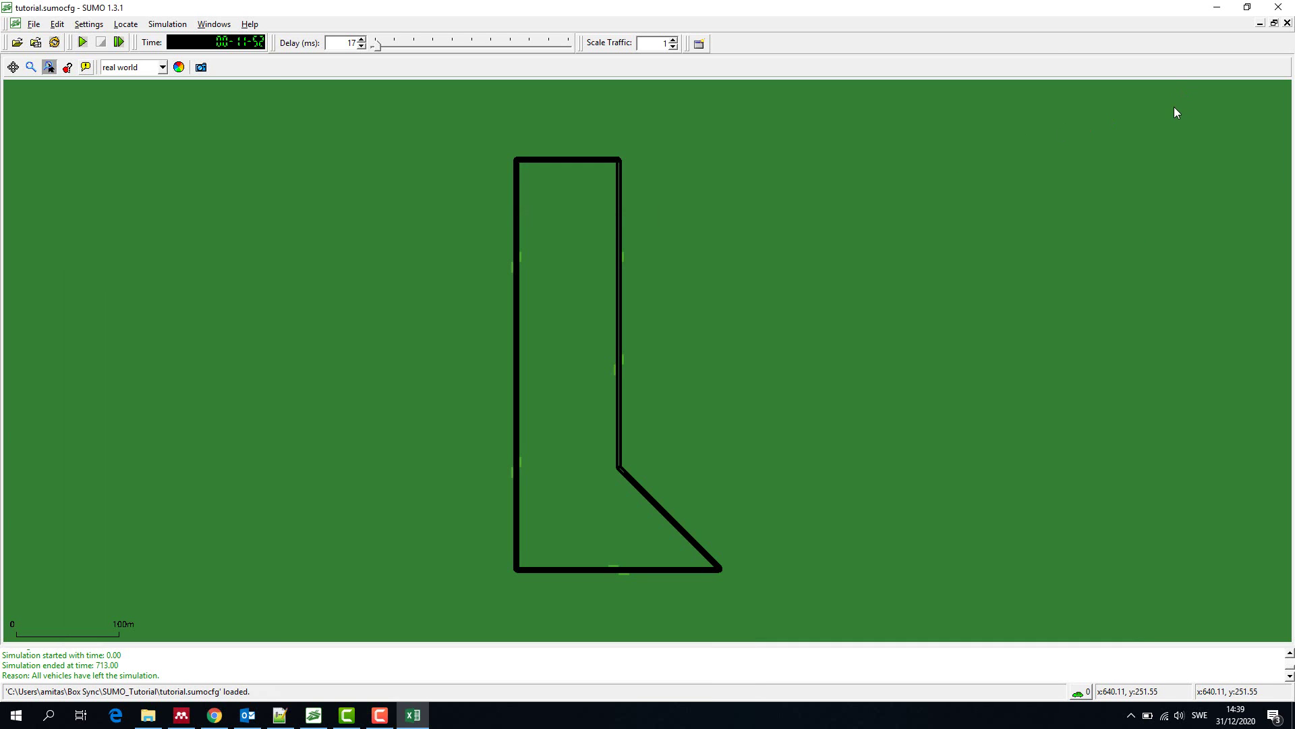
- Close SUMO, then open emissions.xml in a blank workbook as an XML table with a generated schema
{"action": "left_click", "coordinate": [1280, 7]}
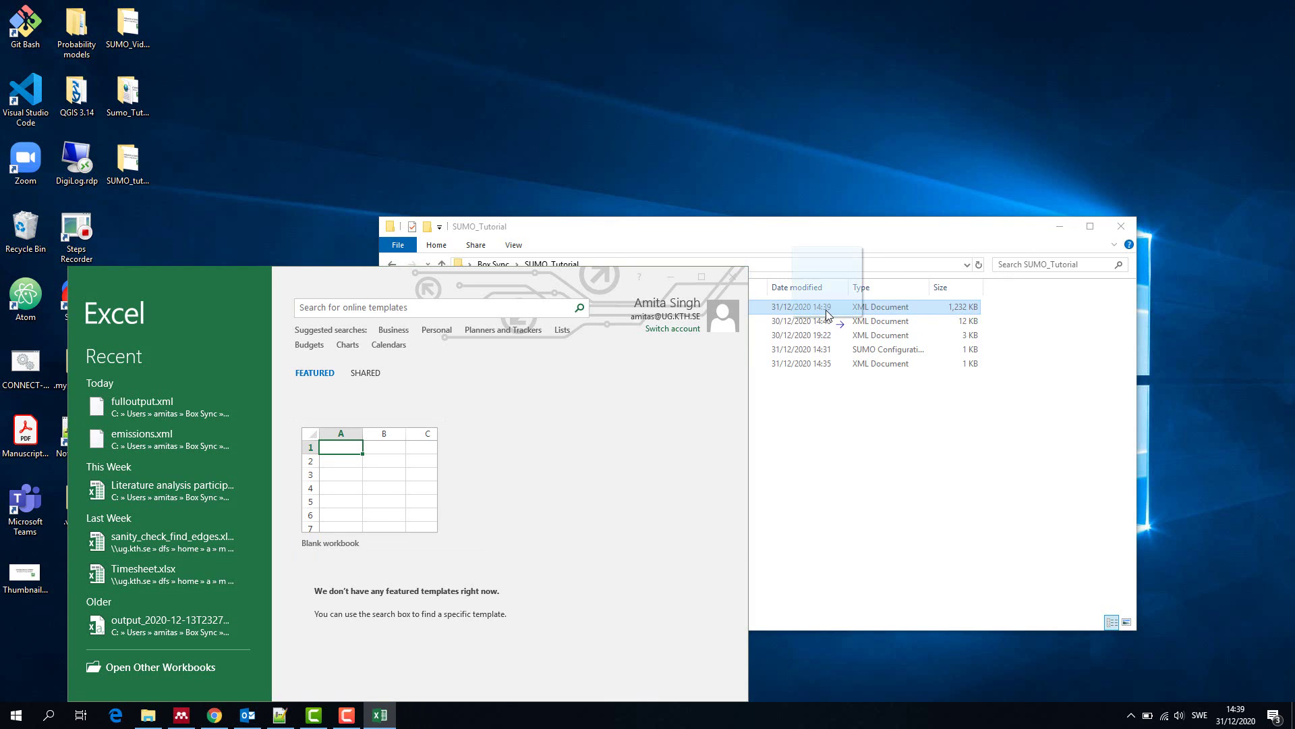
{"action": "left_click_drag", "start_coordinate": [833, 307], "coordinate": [419, 468]}
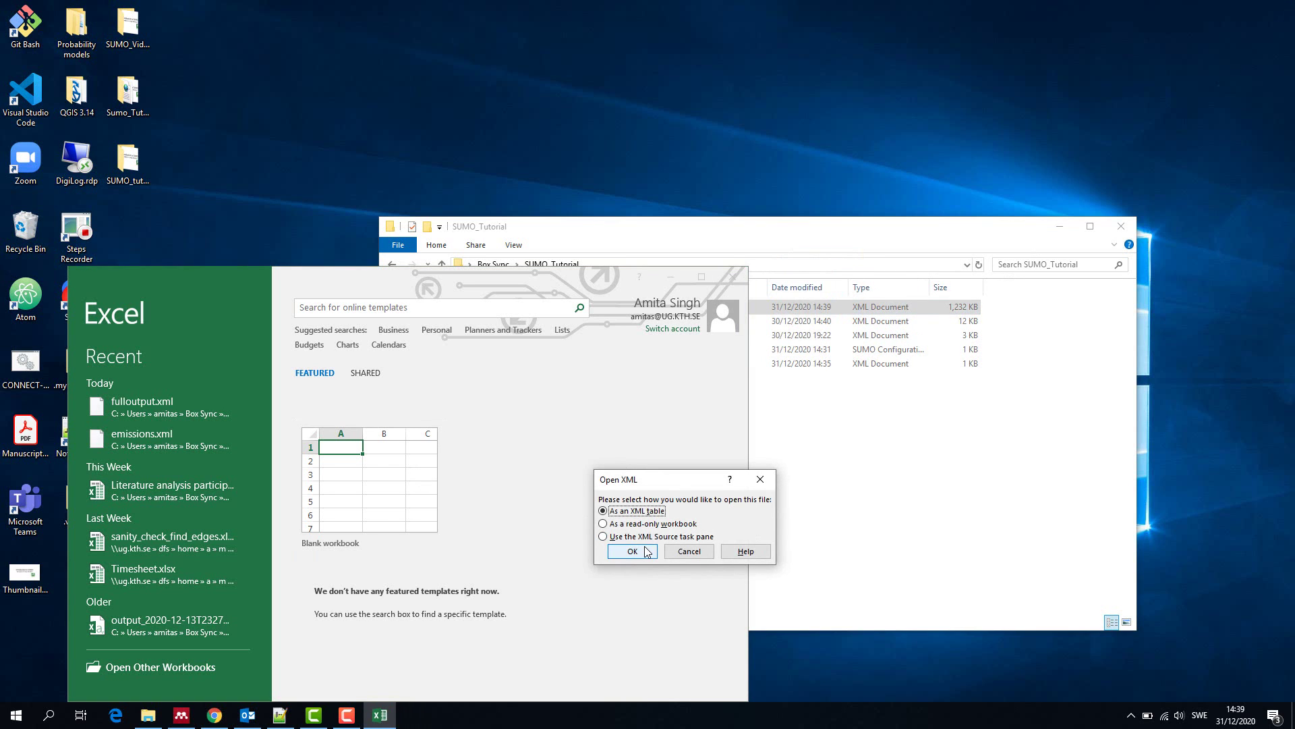
{"action": "left_click", "coordinate": [645, 549]}
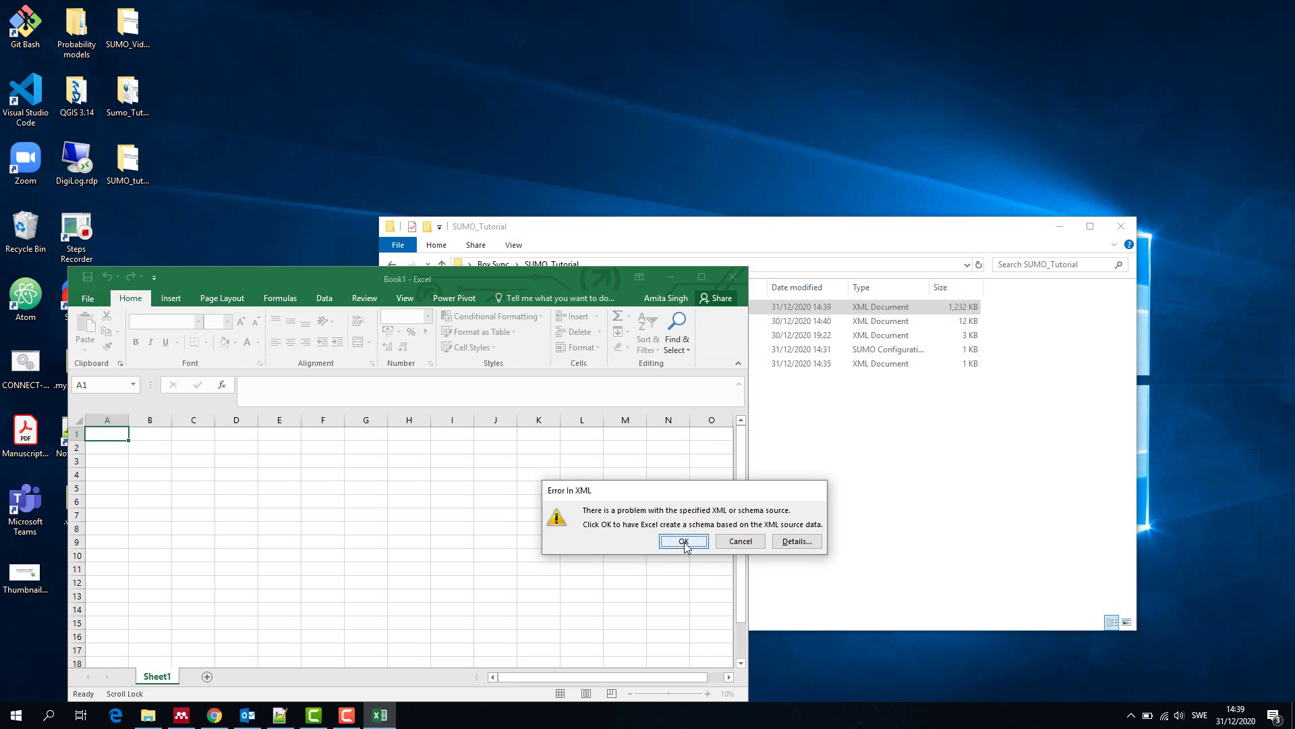
{"action": "left_click", "coordinate": [684, 543]}
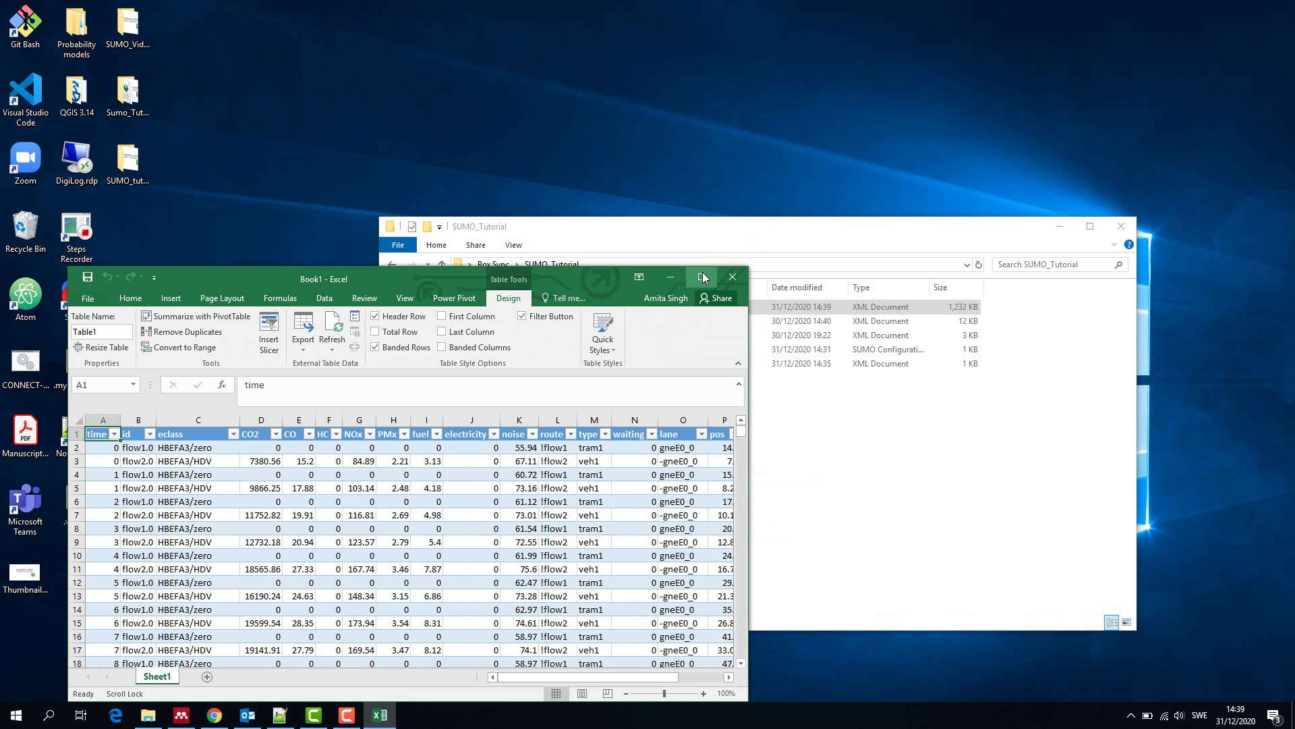
- Maximize Excel and inspect the time, id, eclass, CO2, CO, NOx, electricity and noise columns
{"action": "left_click", "coordinate": [700, 277]}
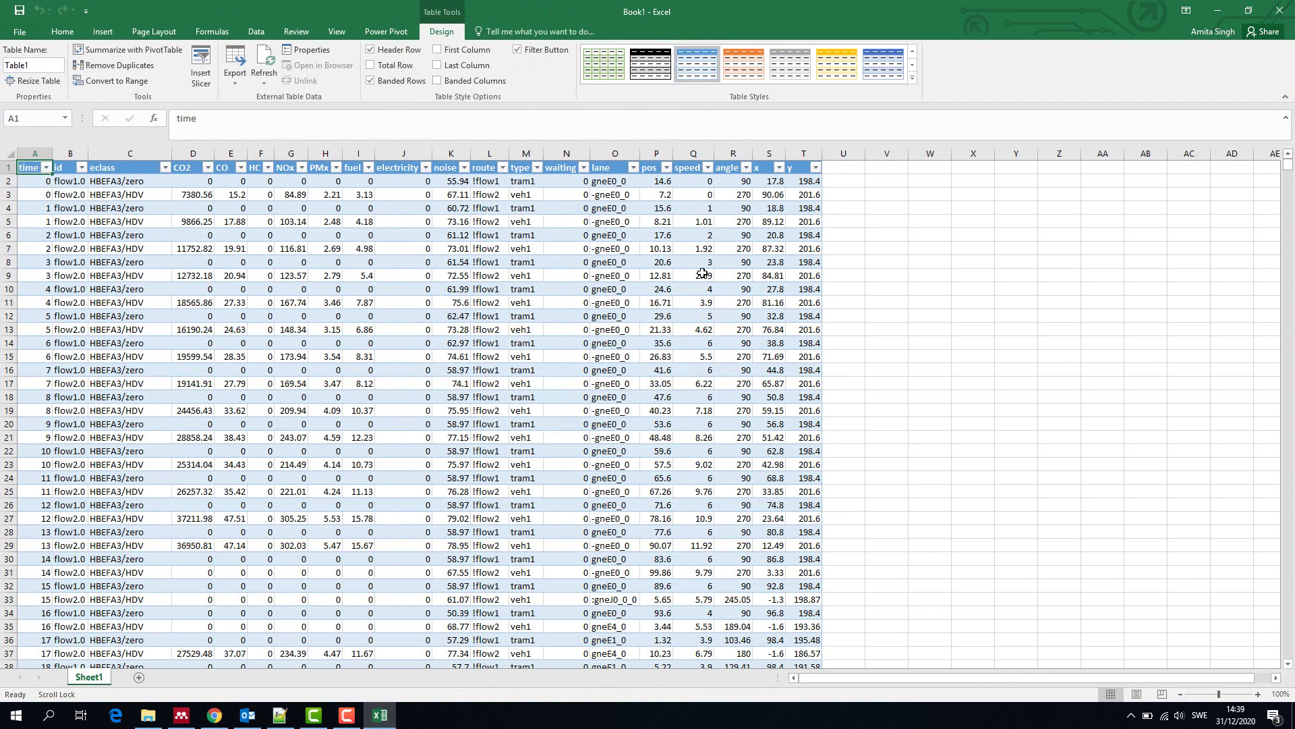
{"action": "left_click", "coordinate": [35, 195]}
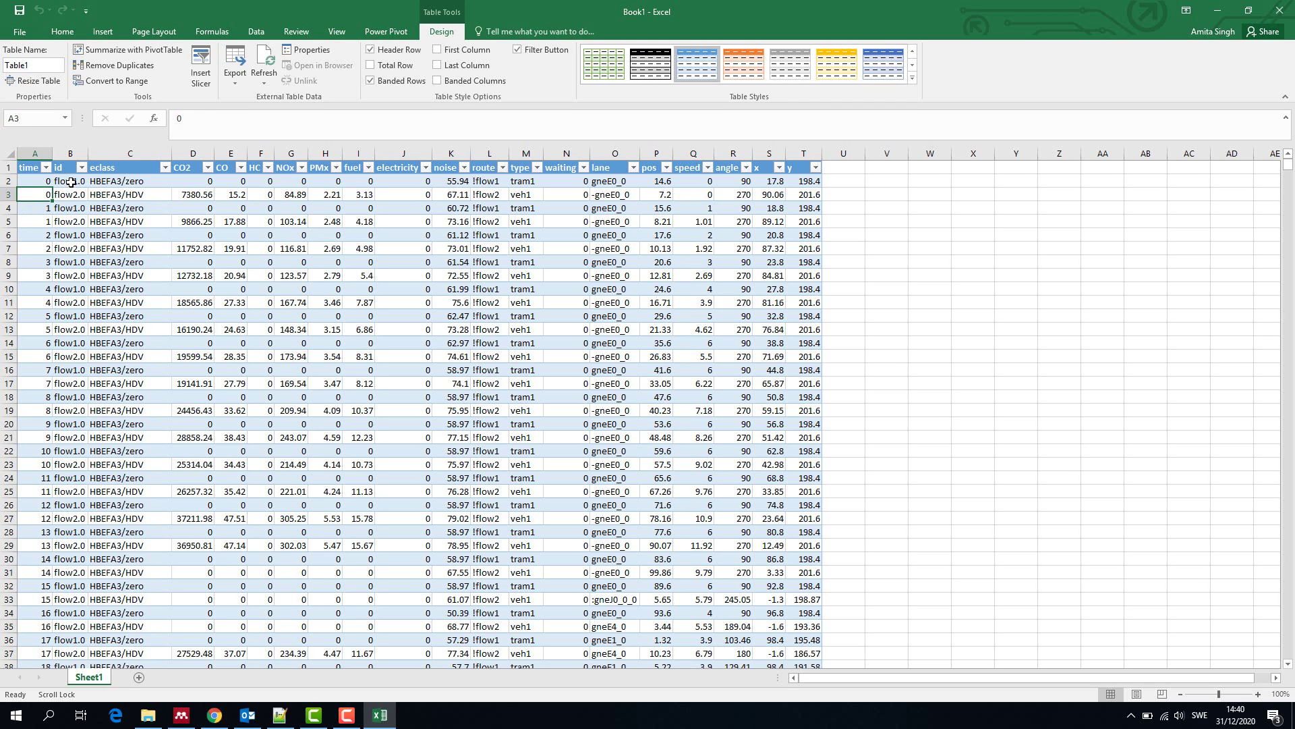
{"action": "left_click", "coordinate": [71, 182]}
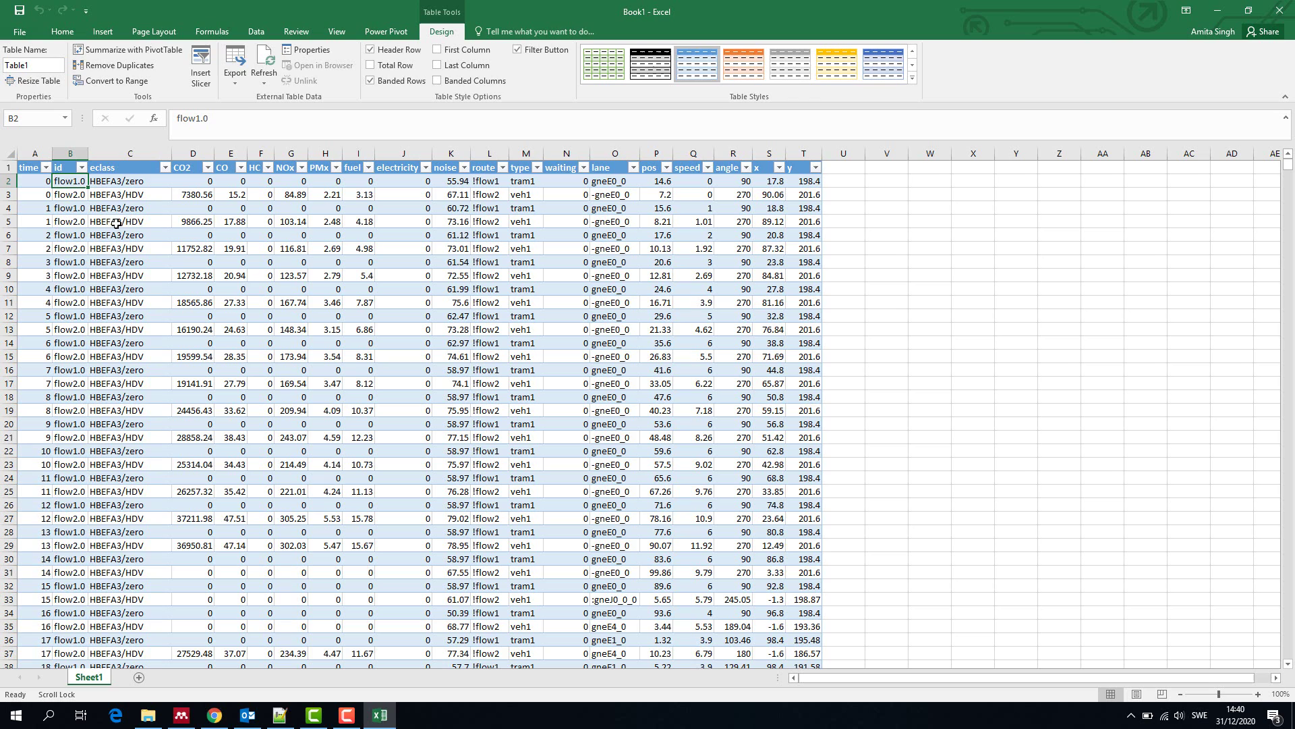
{"action": "left_click", "coordinate": [119, 180]}
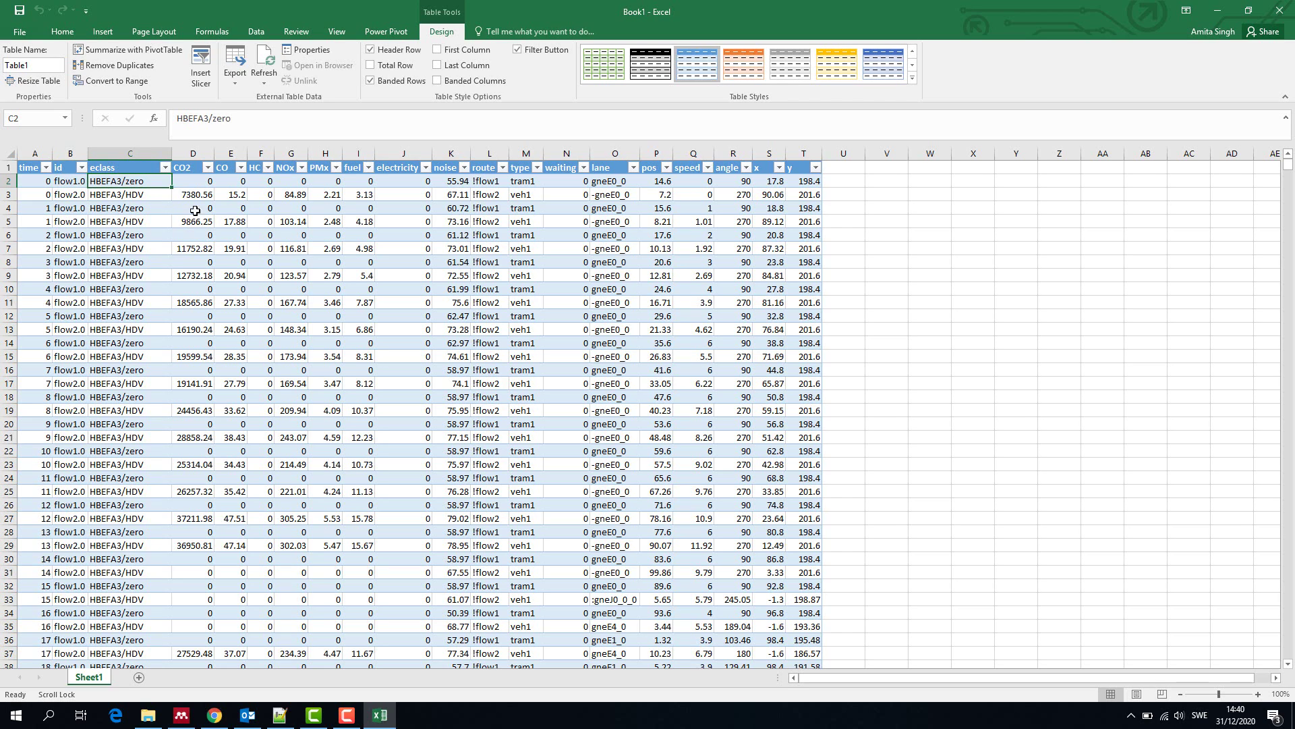
{"action": "left_click", "coordinate": [196, 182]}
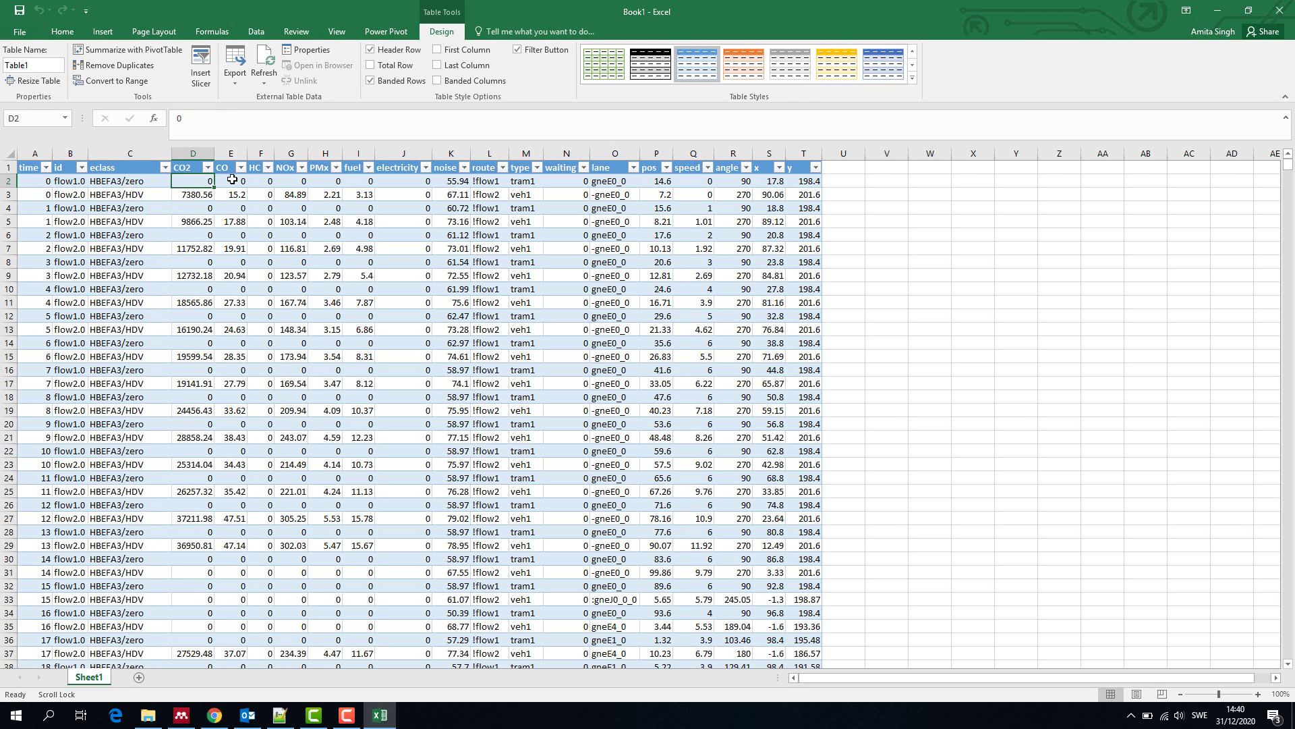
{"action": "left_click", "coordinate": [233, 180]}
{"action": "left_click", "coordinate": [269, 183]}
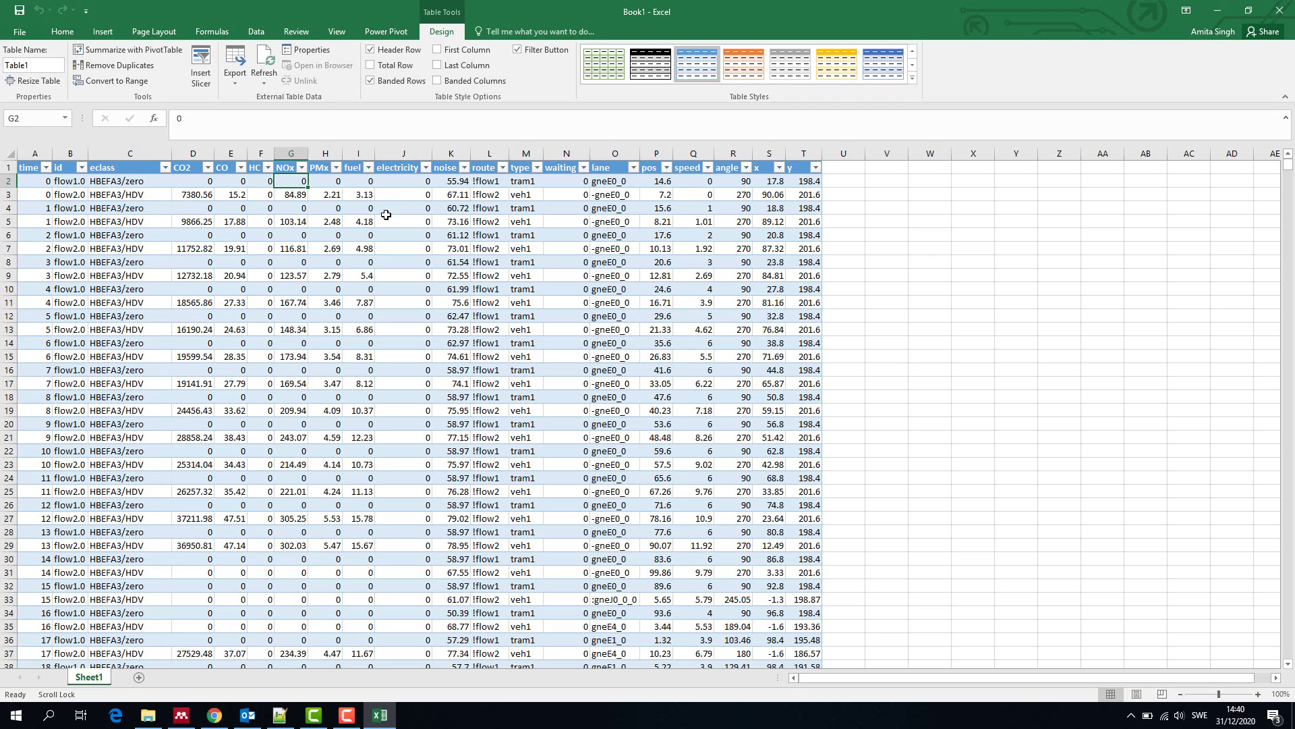
{"action": "left_click", "coordinate": [419, 154]}
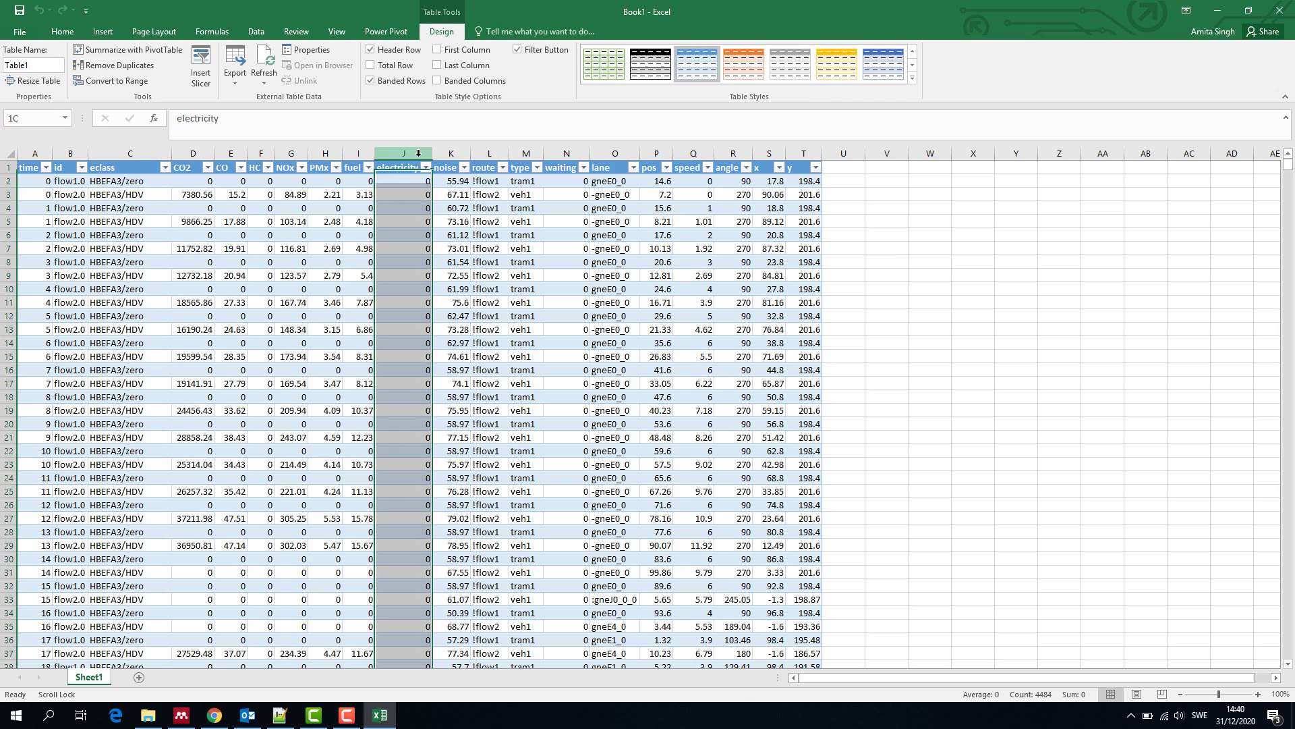
{"action": "left_click", "coordinate": [457, 179]}
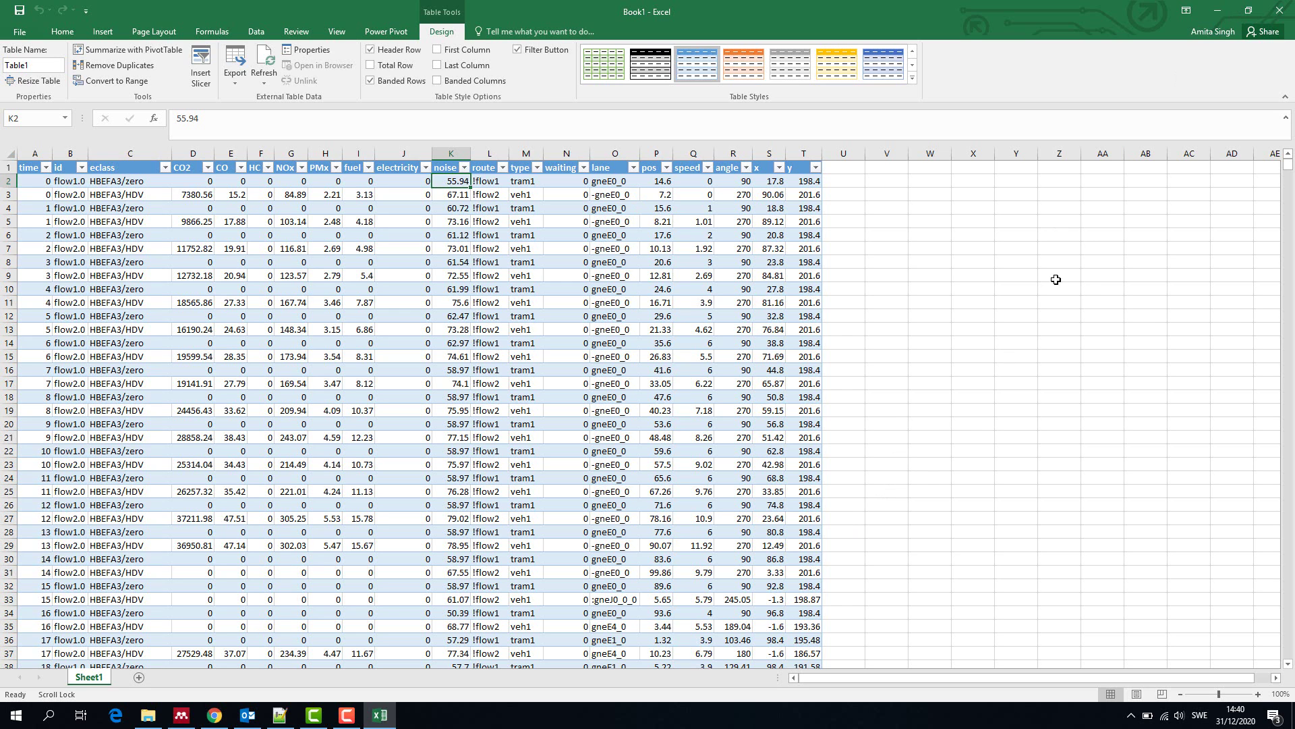
- Change flow1's period in vehicles.rou.xml from 50 to 20
{"action": "left_click", "coordinate": [1217, 12]}
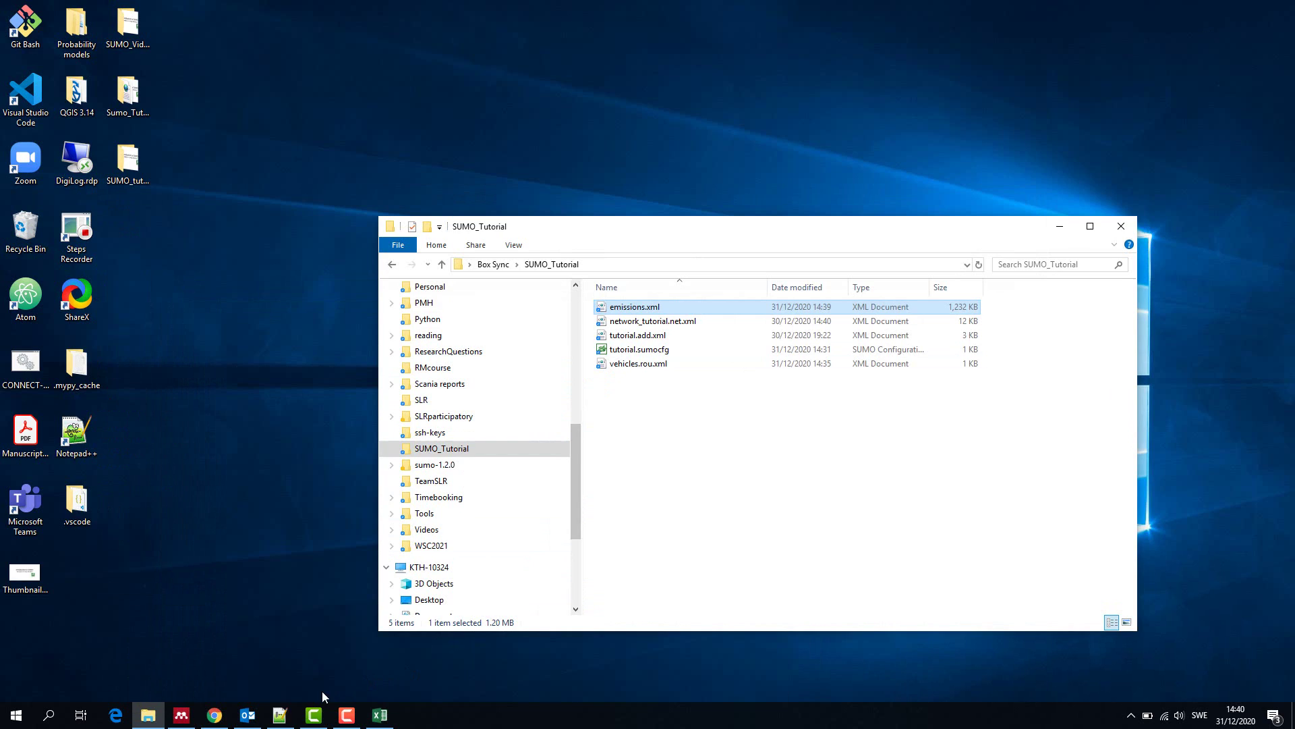
{"action": "left_click", "coordinate": [280, 715]}
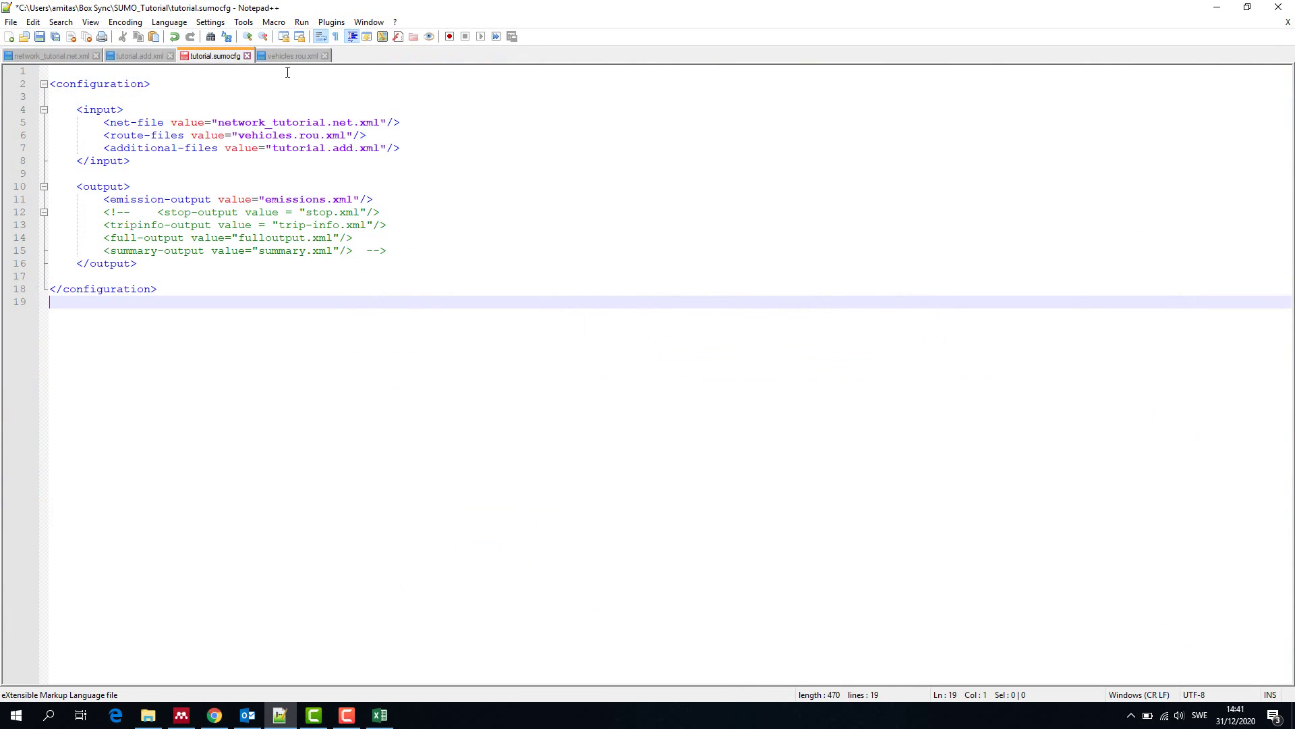
{"action": "left_click", "coordinate": [297, 57]}
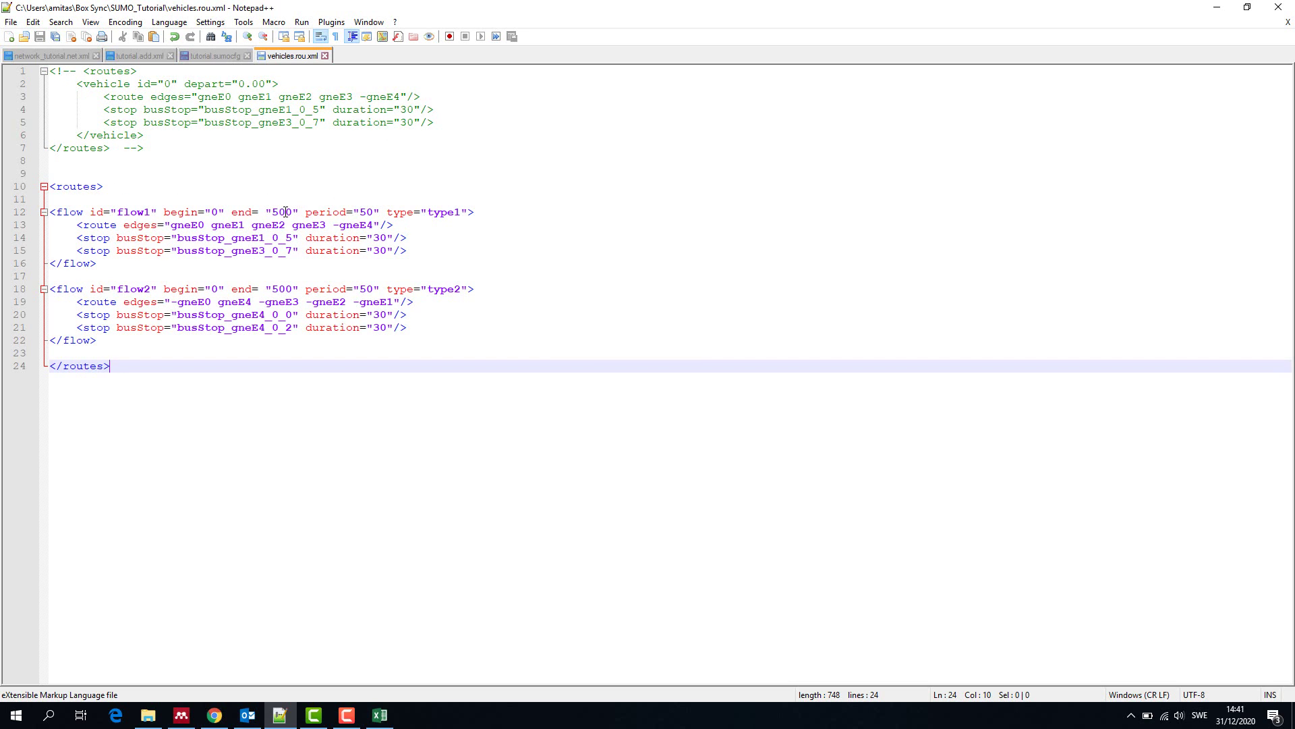
{"action": "left_click", "coordinate": [368, 211]}
{"action": "key", "text": "BackSpace"}
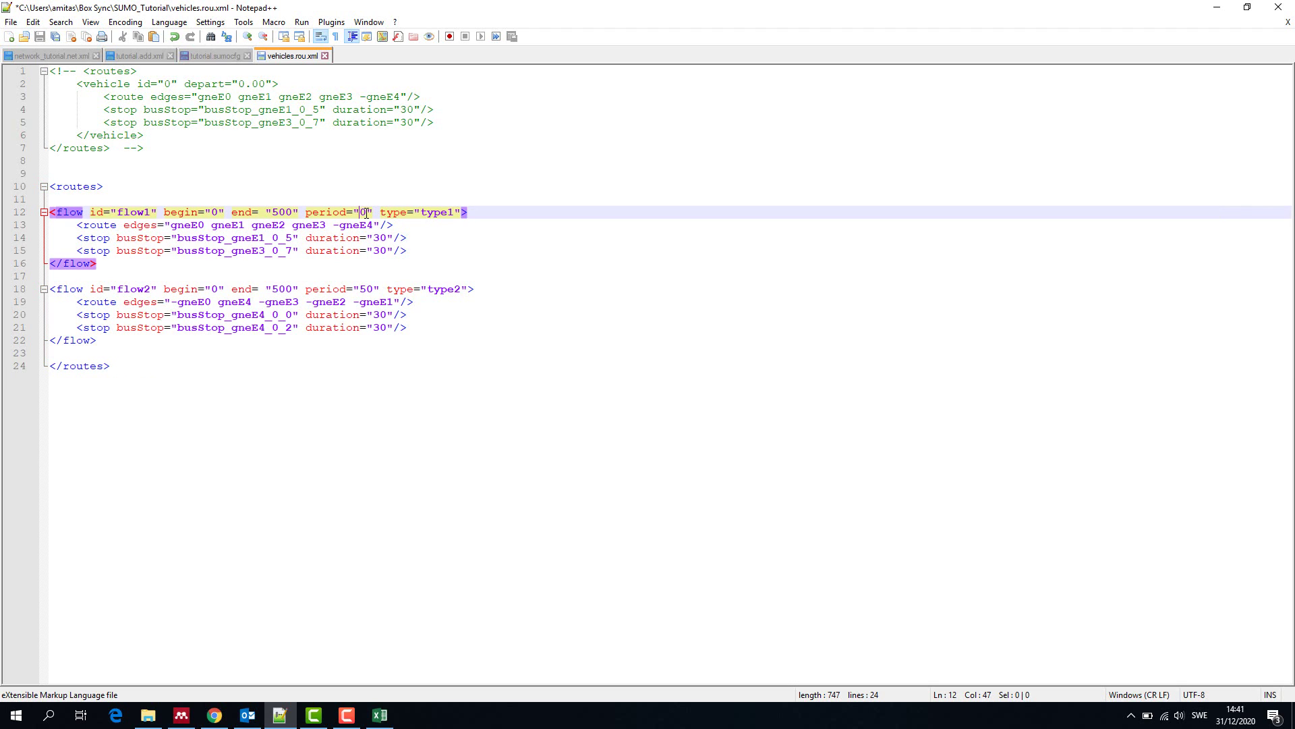
{"action": "type", "text": "2"}
- Change flow2's period to 20 and save the routes file
{"action": "left_click", "coordinate": [366, 289]}
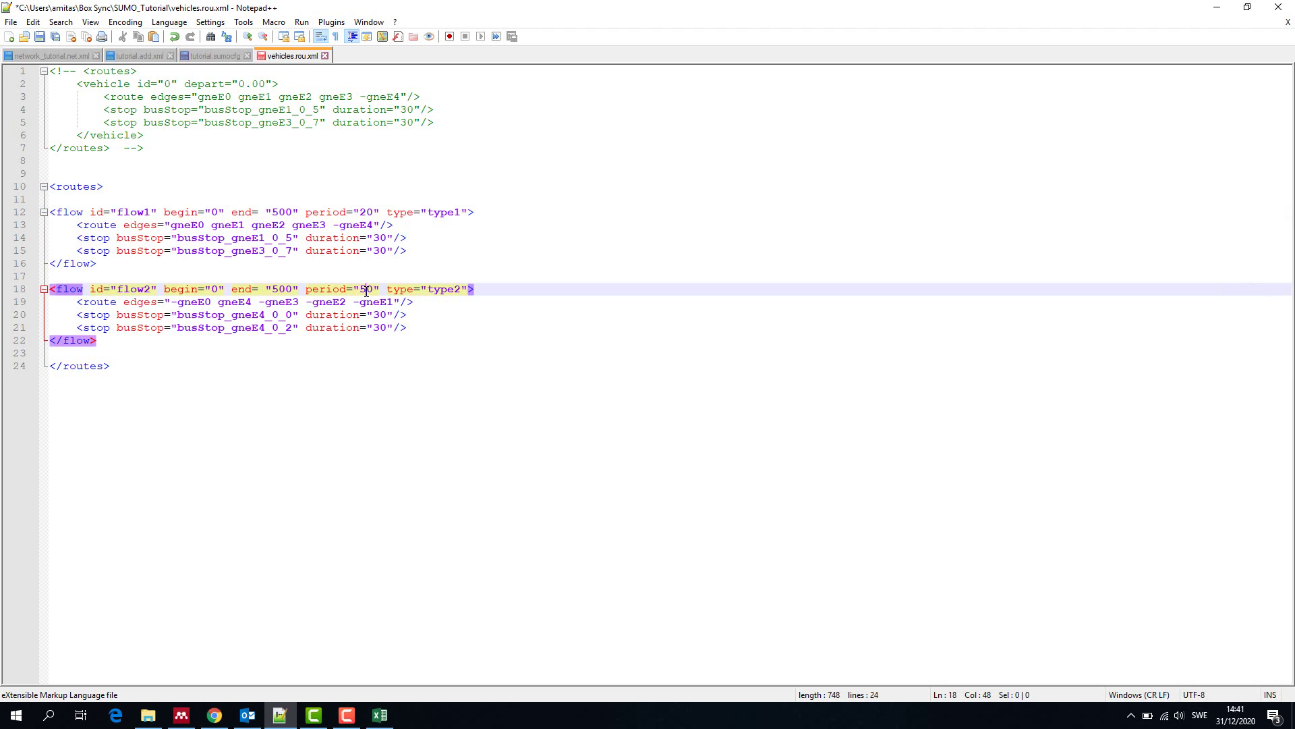
{"action": "type", "text": "2"}
{"action": "key", "text": "ctrl+s"}
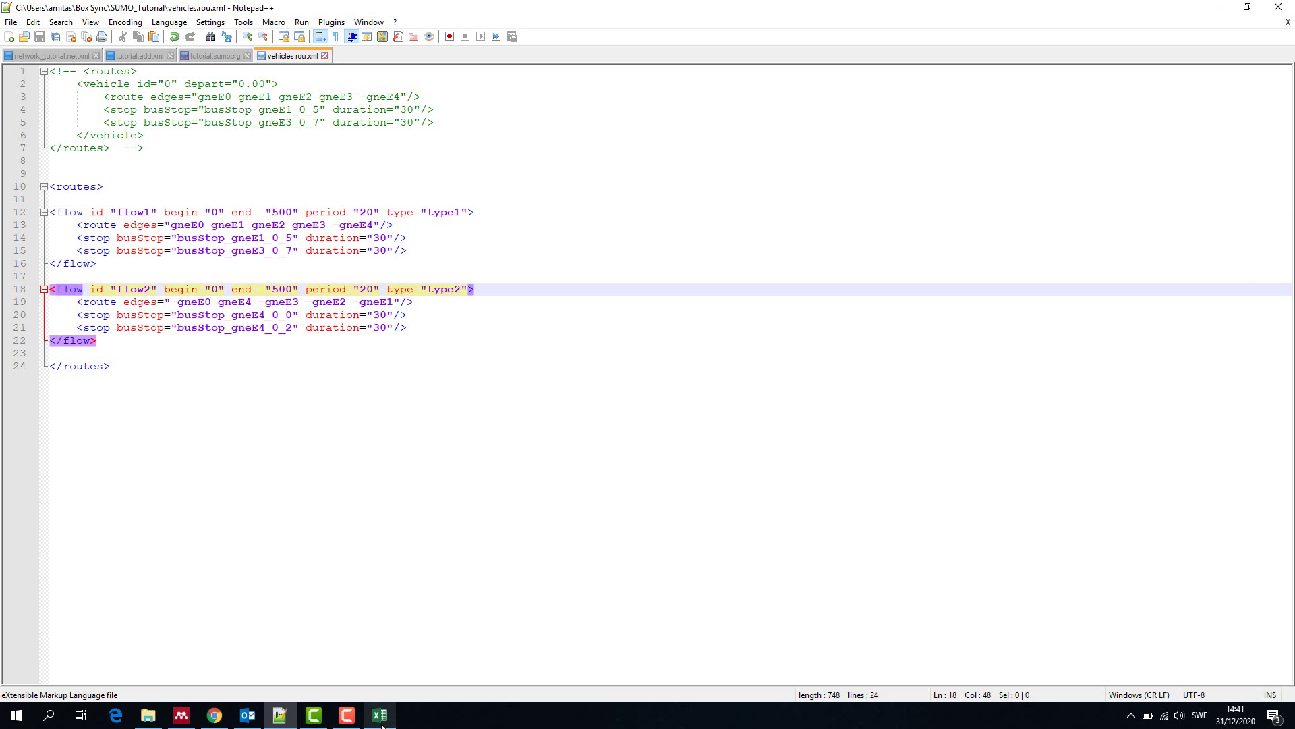
{"action": "mouse_move", "coordinate": [213, 716]}
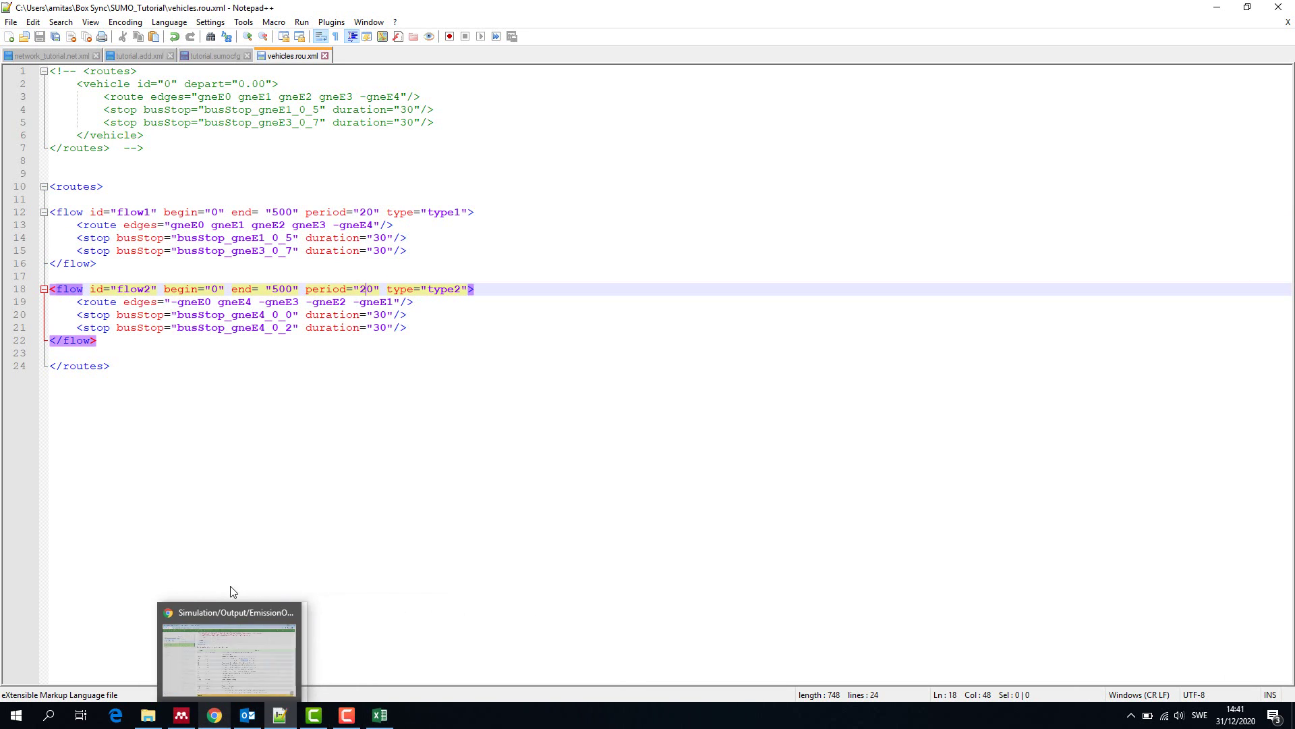
{"action": "left_click", "coordinate": [243, 543]}
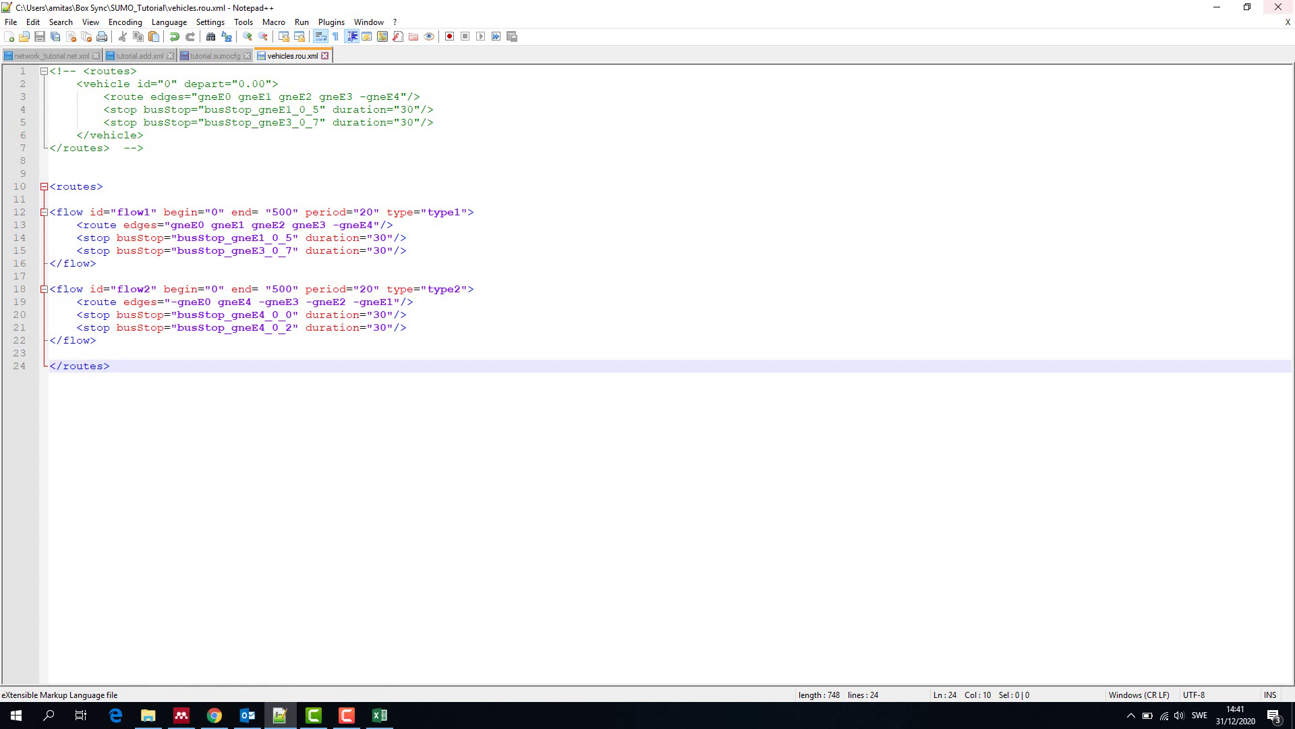
{"action": "left_click", "coordinate": [1218, 9]}
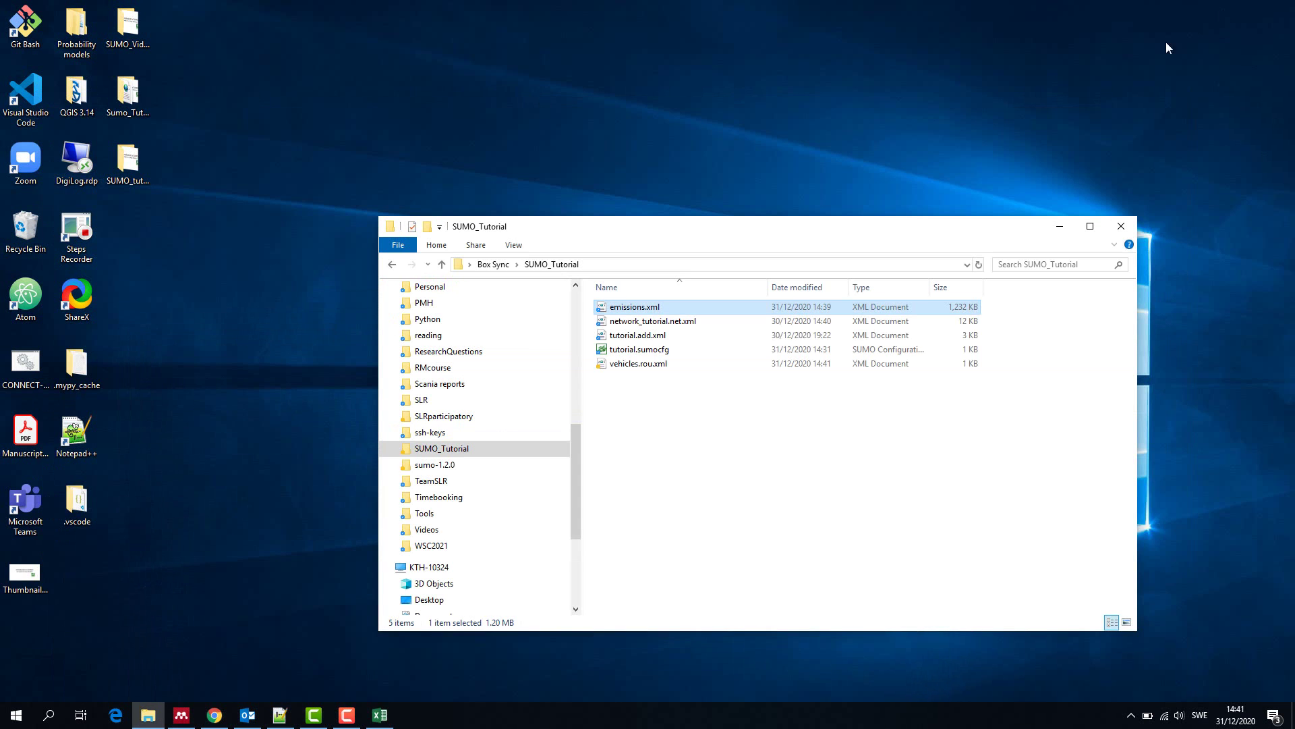
- Load tutorial.sumocfg in SUMO and show it in the real world colour scheme
{"action": "left_click", "coordinate": [650, 351]}
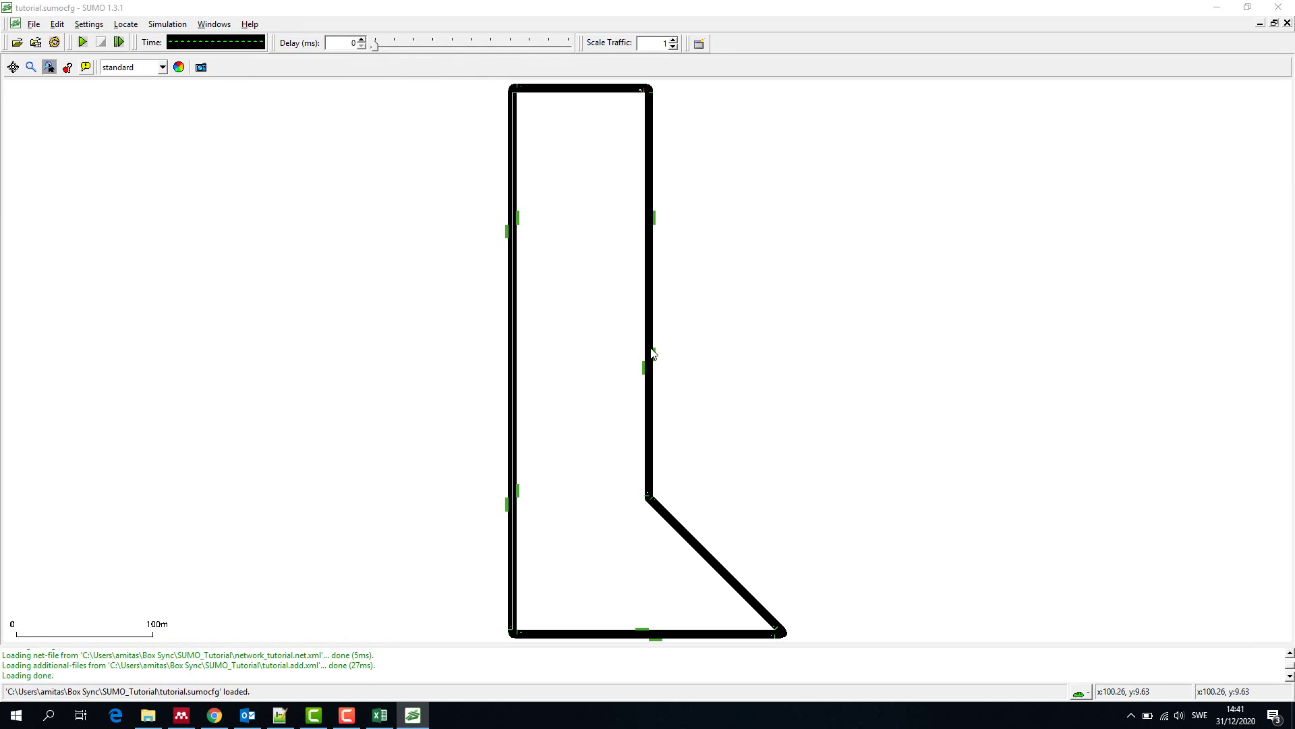
{"action": "left_click", "coordinate": [164, 71]}
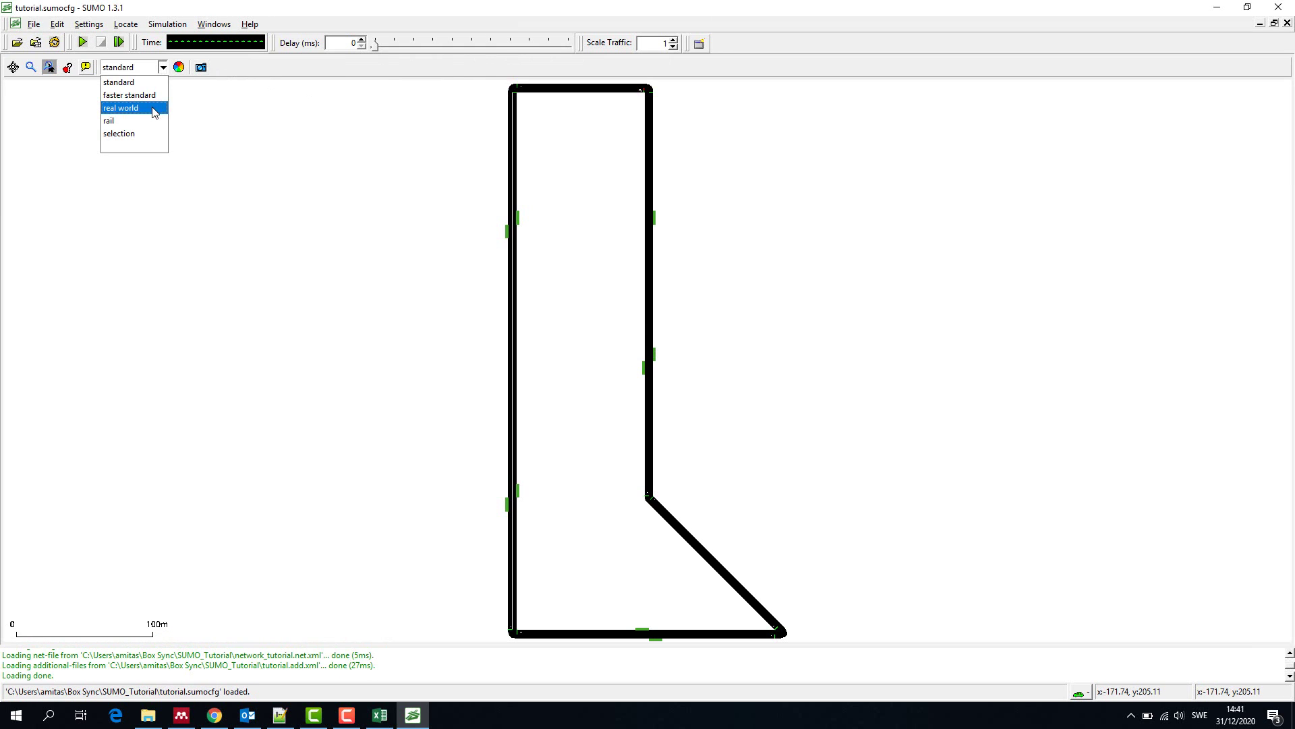
{"action": "left_click", "coordinate": [122, 107]}
{"action": "scroll", "coordinate": [550, 242], "scroll_direction": "up", "scroll_amount": 1}
{"action": "scroll", "coordinate": [555, 249], "scroll_direction": "down", "scroll_amount": 1}
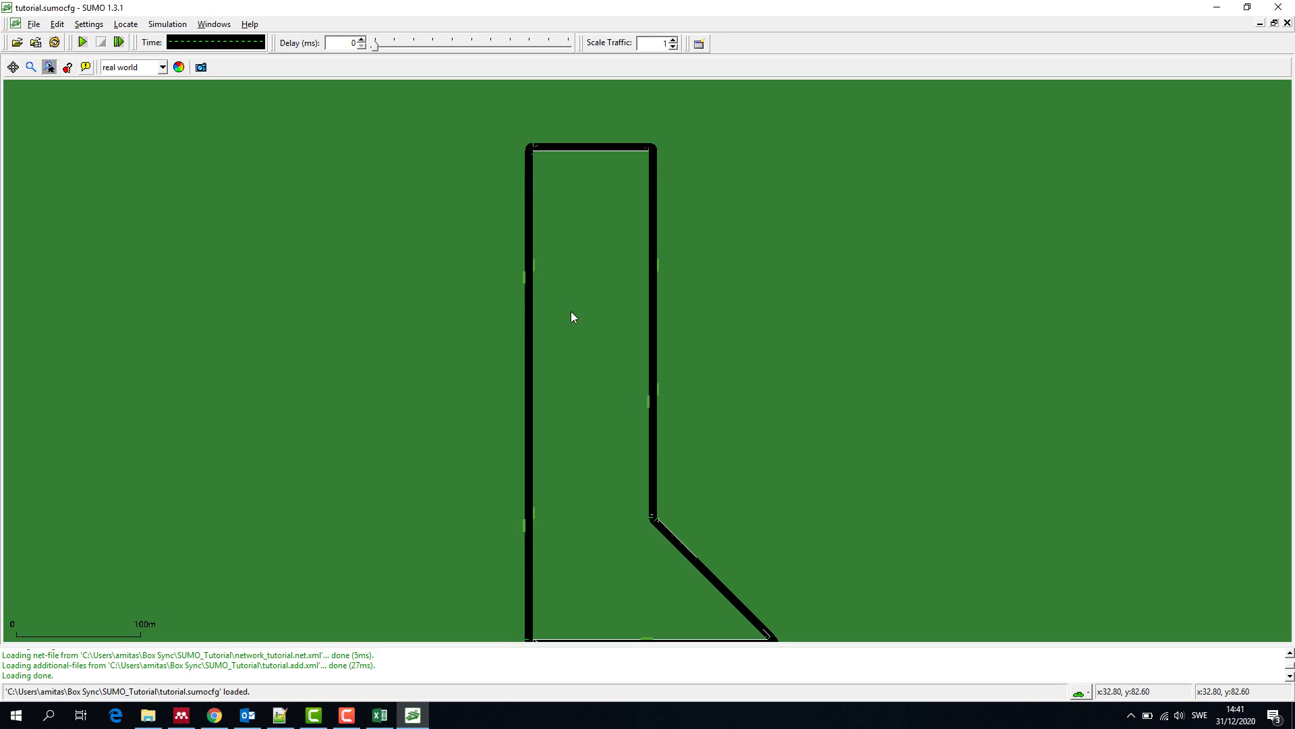
{"action": "left_click_drag", "start_coordinate": [570, 315], "coordinate": [533, 399]}
{"action": "scroll", "coordinate": [591, 380], "scroll_direction": "up", "scroll_amount": 1}
{"action": "scroll", "coordinate": [591, 380], "scroll_direction": "up", "scroll_amount": 1}
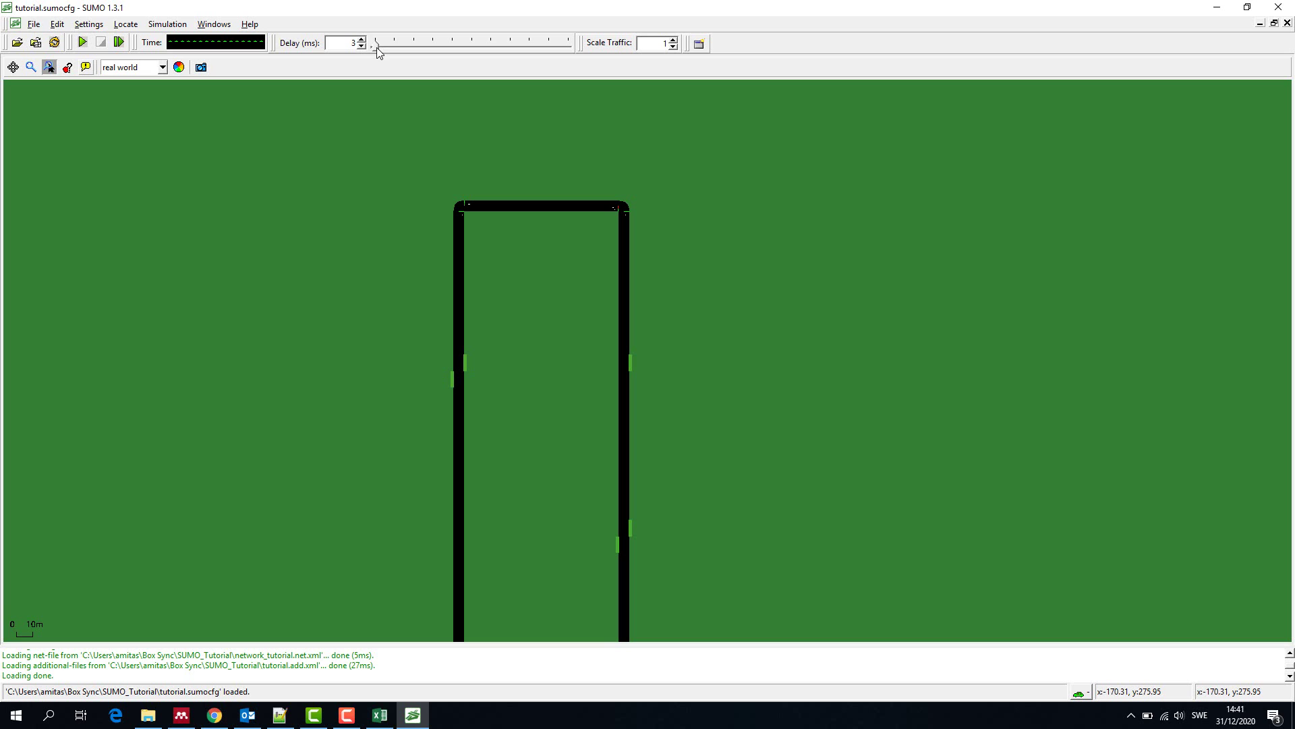
- Run the simulation with a playback delay, then remove the delay until time 1167
{"action": "left_click_drag", "start_coordinate": [378, 52], "coordinate": [398, 55]}
{"action": "left_click", "coordinate": [84, 44]}
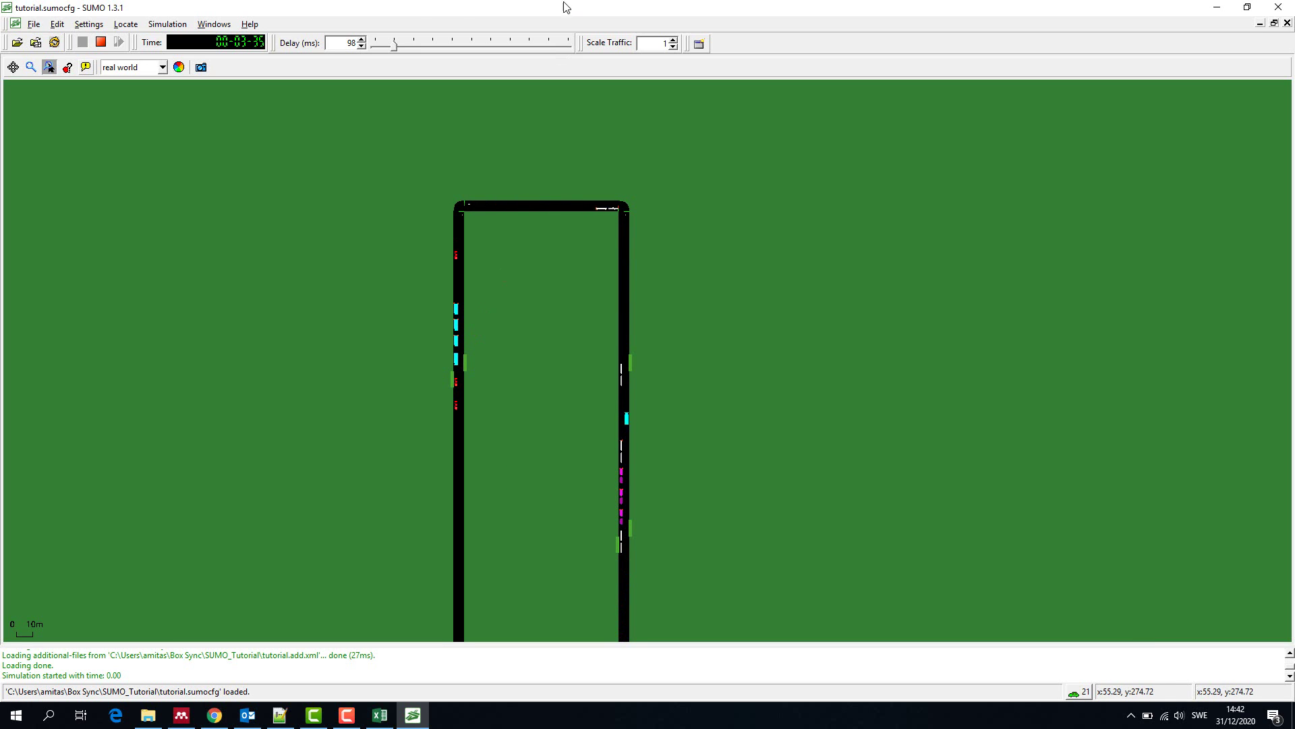
{"action": "left_click_drag", "start_coordinate": [394, 48], "coordinate": [375, 48]}
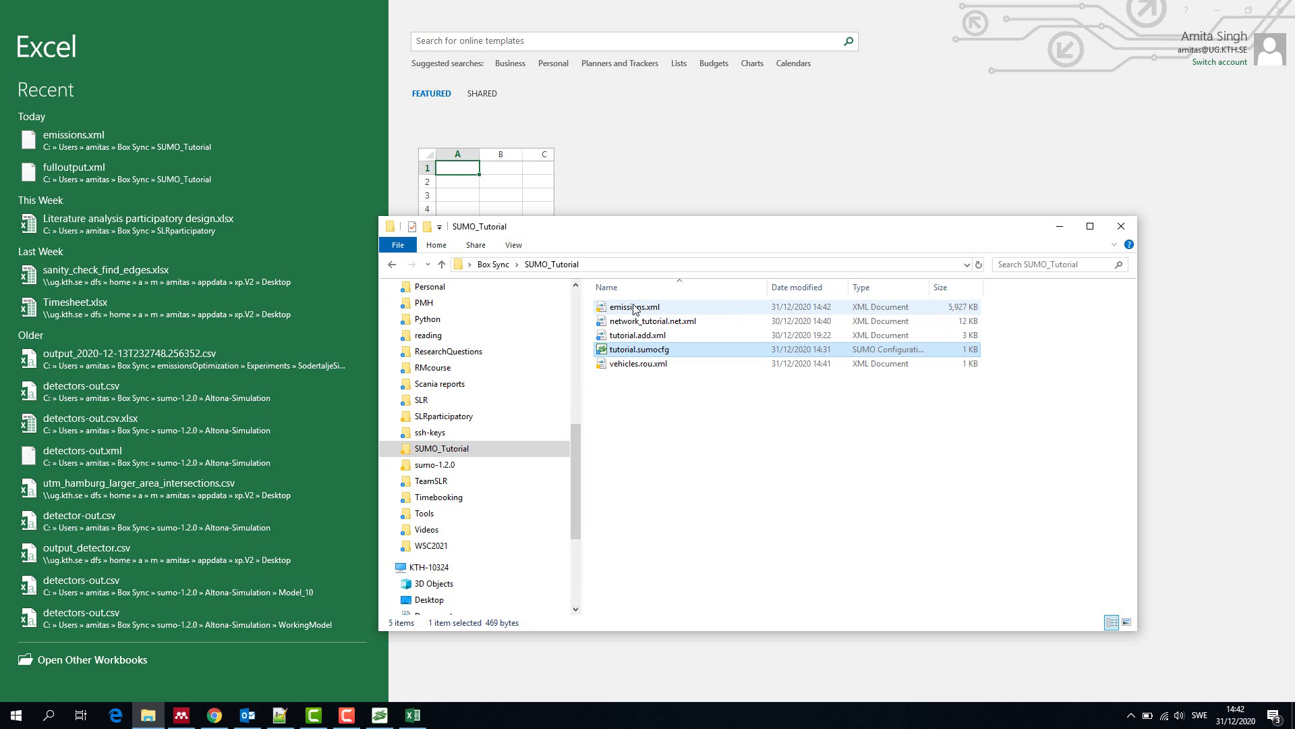
- Import emissions.xml as an XML table, letting Excel create the schema
{"action": "left_click_drag", "start_coordinate": [634, 309], "coordinate": [492, 198]}
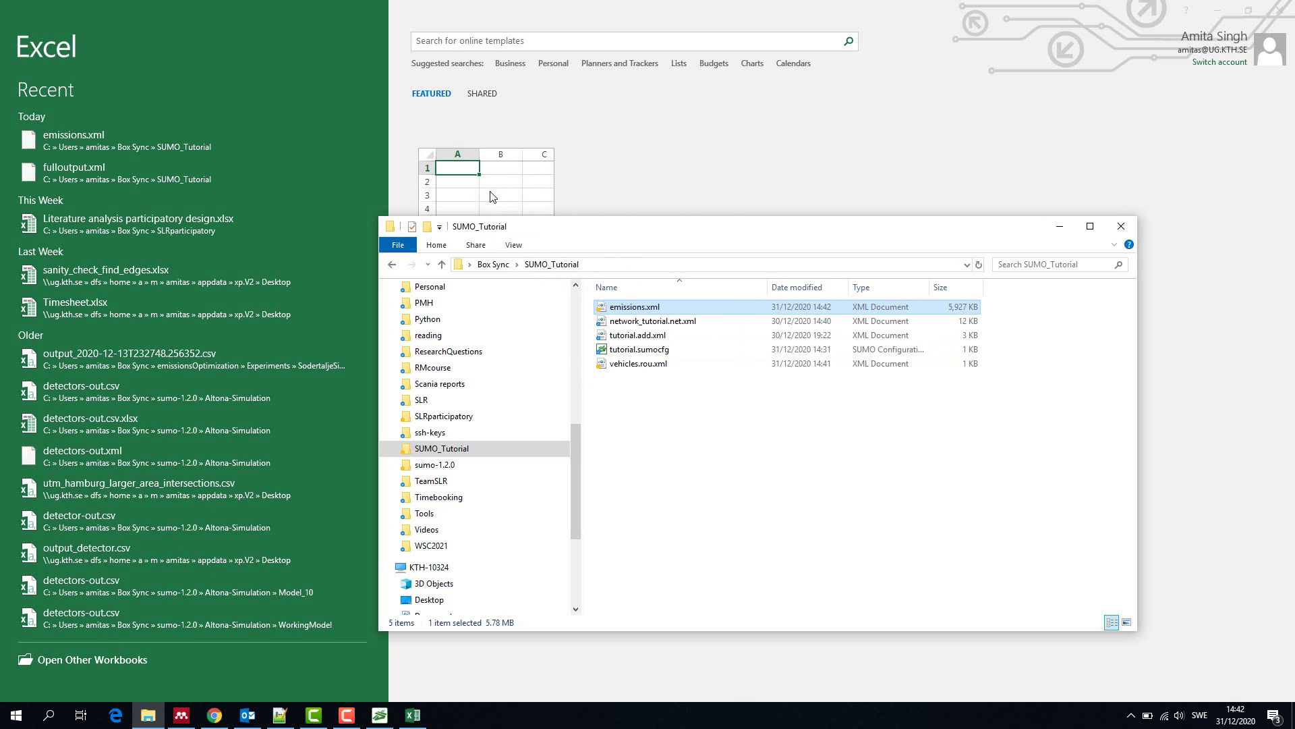
{"action": "left_click", "coordinate": [1058, 226]}
{"action": "left_click", "coordinate": [573, 284]}
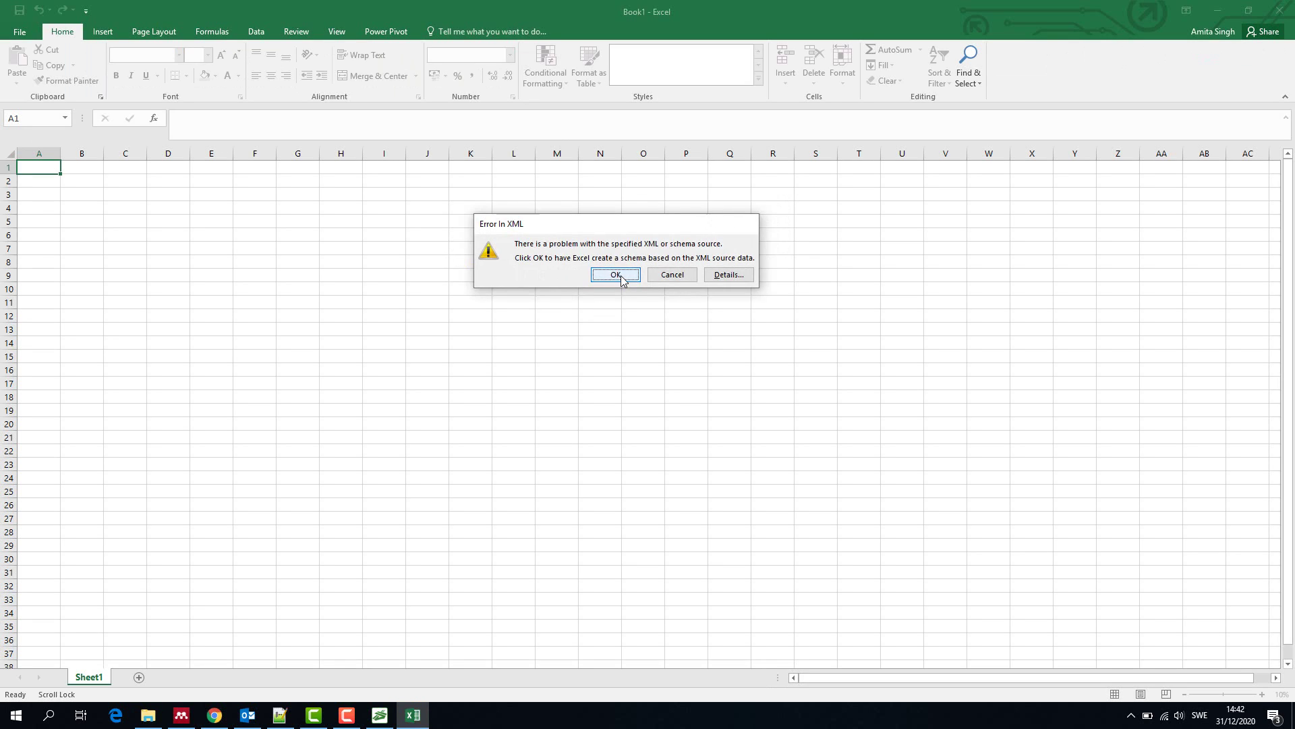
{"action": "left_click", "coordinate": [617, 278]}
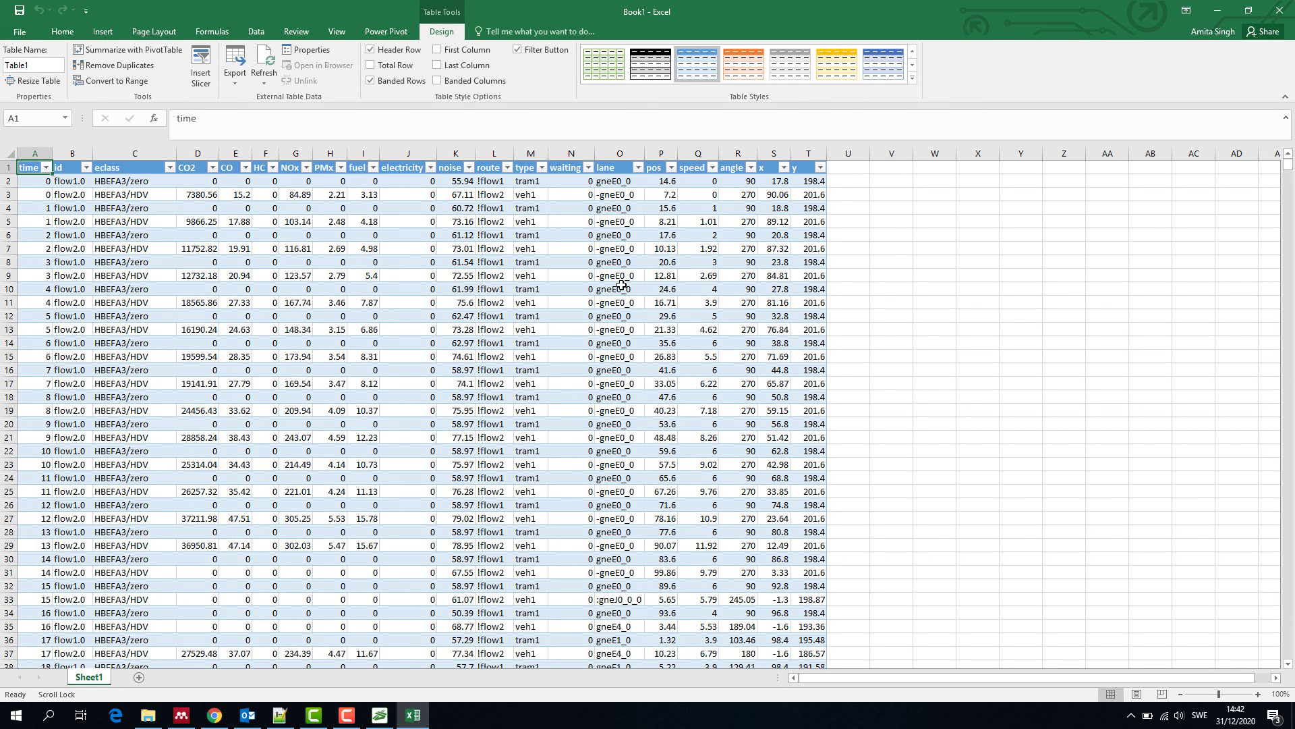
{"action": "scroll", "coordinate": [653, 294], "scroll_direction": "down", "scroll_amount": 5}
{"action": "scroll", "coordinate": [607, 293], "scroll_direction": "down", "scroll_amount": 7}
{"action": "scroll", "coordinate": [607, 293], "scroll_direction": "down", "scroll_amount": 9}
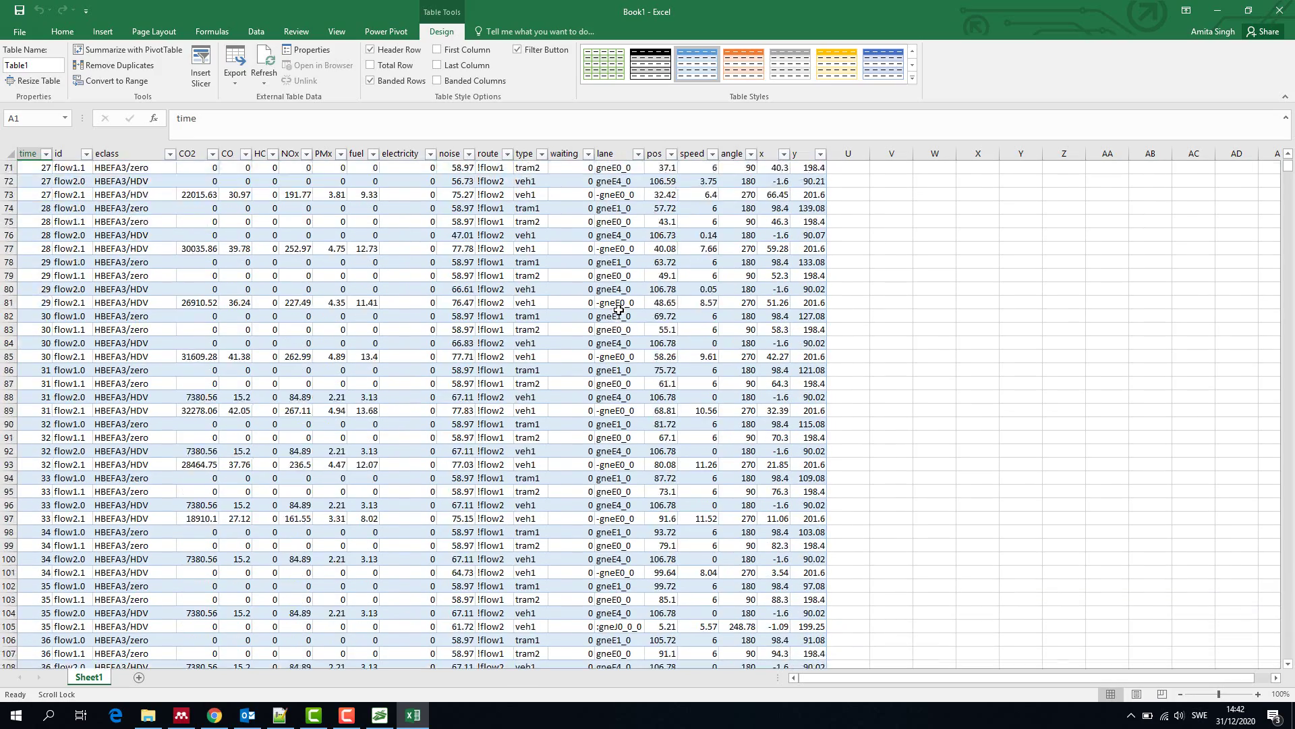
{"action": "scroll", "coordinate": [612, 304], "scroll_direction": "down", "scroll_amount": 9}
{"action": "scroll", "coordinate": [617, 310], "scroll_direction": "down", "scroll_amount": 9}
{"action": "scroll", "coordinate": [621, 315], "scroll_direction": "down", "scroll_amount": 10}
{"action": "scroll", "coordinate": [622, 317], "scroll_direction": "down", "scroll_amount": 2}
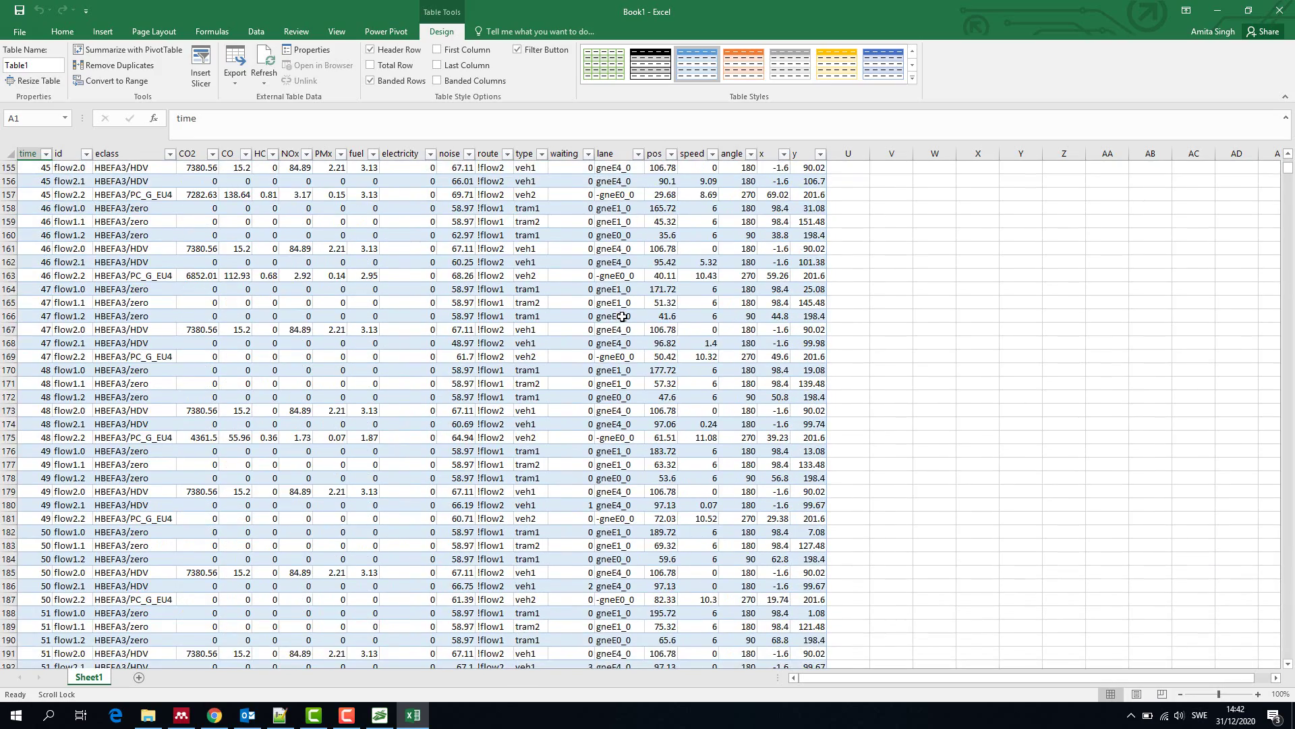
{"action": "scroll", "coordinate": [608, 318], "scroll_direction": "down", "scroll_amount": 2}
{"action": "scroll", "coordinate": [597, 320], "scroll_direction": "down", "scroll_amount": 3}
{"action": "left_click", "coordinate": [583, 317]}
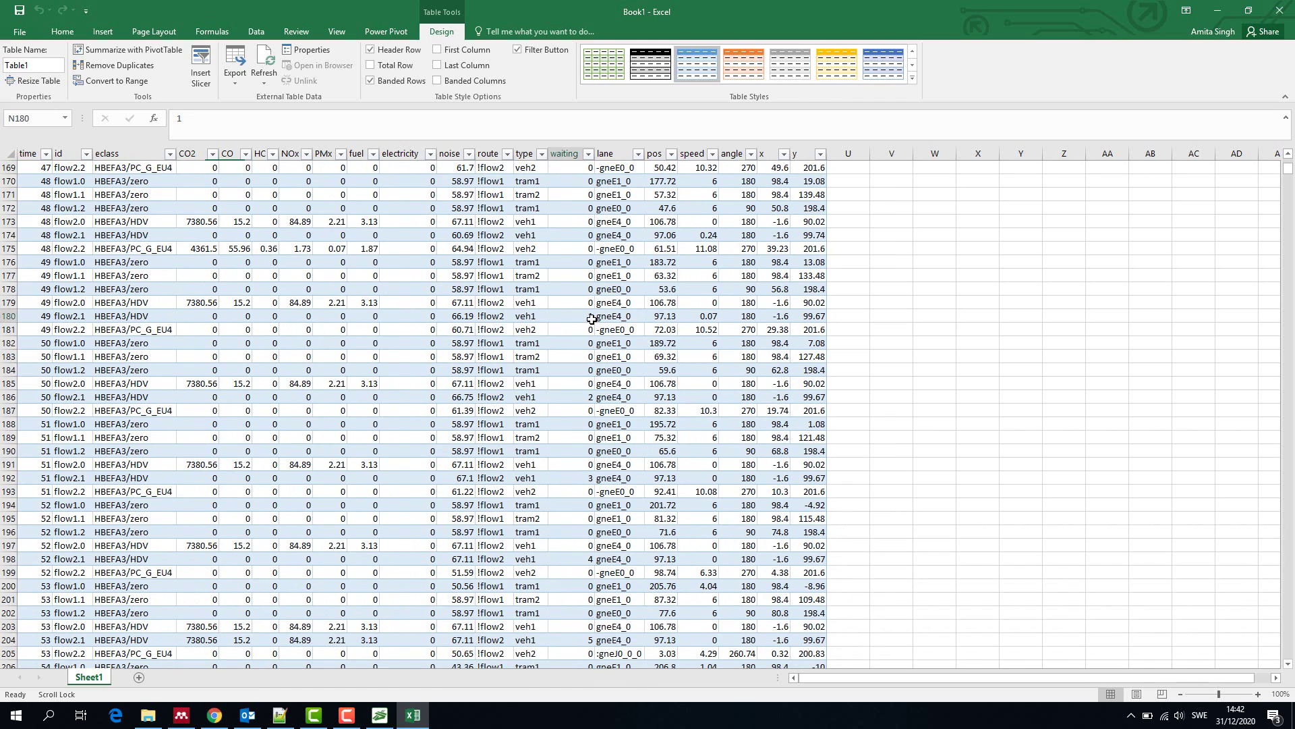
{"action": "key", "text": "Down"}
{"action": "key", "text": "Down"}
{"action": "key", "text": "Down"}
{"action": "key", "text": "Down"}
{"action": "key", "text": "Down"}
{"action": "scroll", "coordinate": [679, 472], "scroll_direction": "down", "scroll_amount": 4}
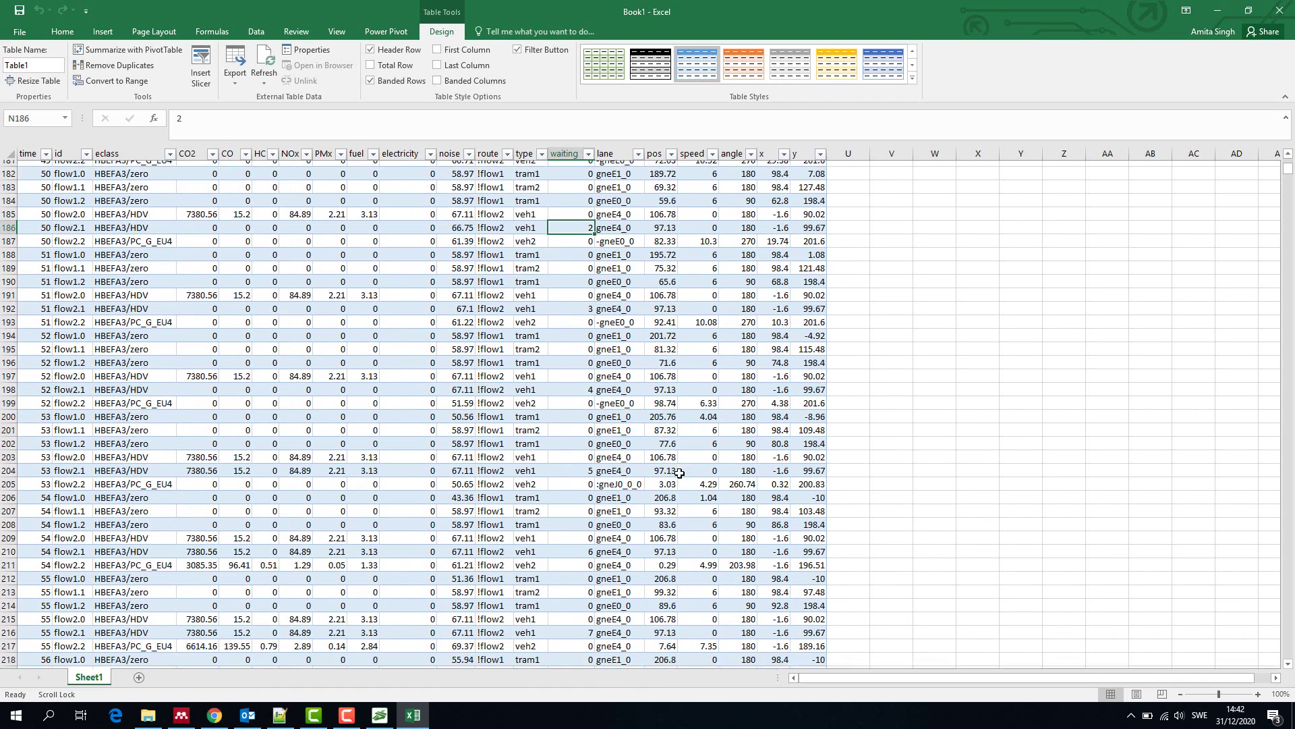
{"action": "scroll", "coordinate": [650, 471], "scroll_direction": "down", "scroll_amount": 8}
{"action": "left_click", "coordinate": [592, 419]}
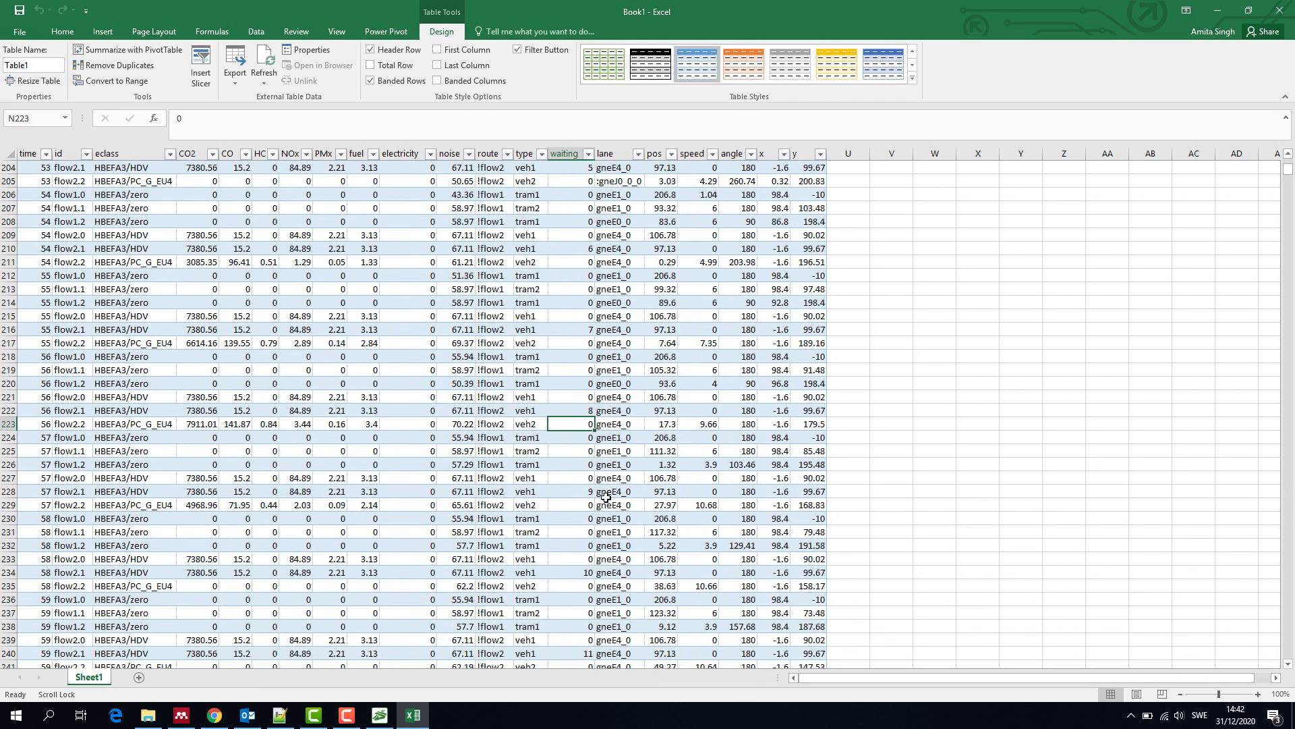
{"action": "left_click", "coordinate": [582, 571]}
{"action": "scroll", "coordinate": [587, 573], "scroll_direction": "down", "scroll_amount": 5}
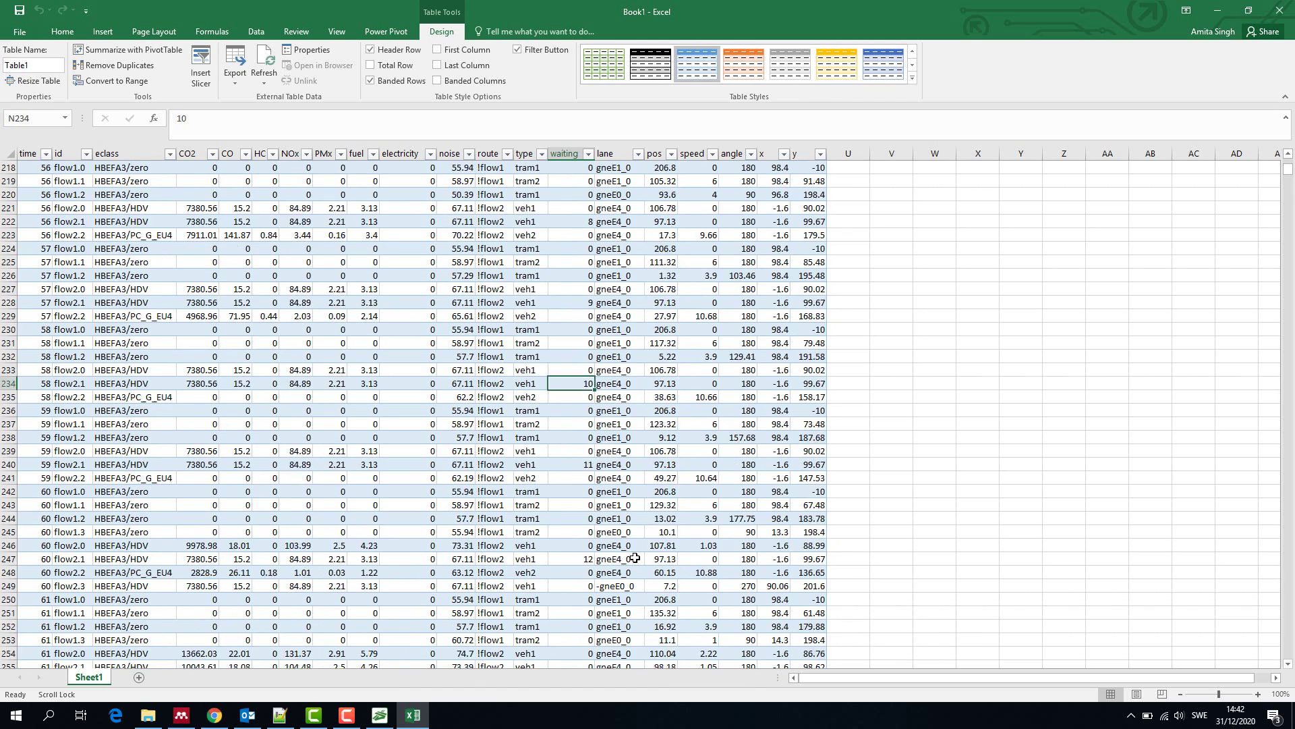
{"action": "scroll", "coordinate": [635, 557], "scroll_direction": "down", "scroll_amount": 6}
{"action": "scroll", "coordinate": [635, 557], "scroll_direction": "down", "scroll_amount": 1}
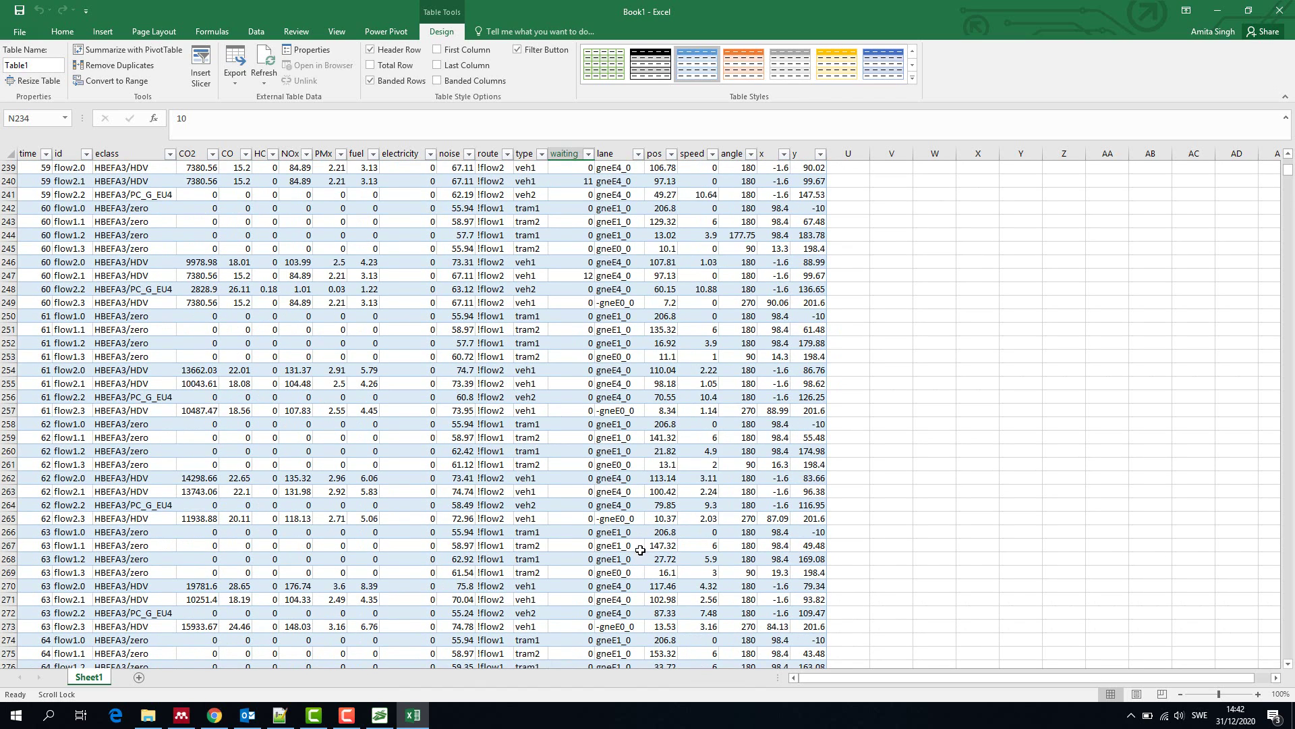
{"action": "scroll", "coordinate": [657, 528], "scroll_direction": "down", "scroll_amount": 2}
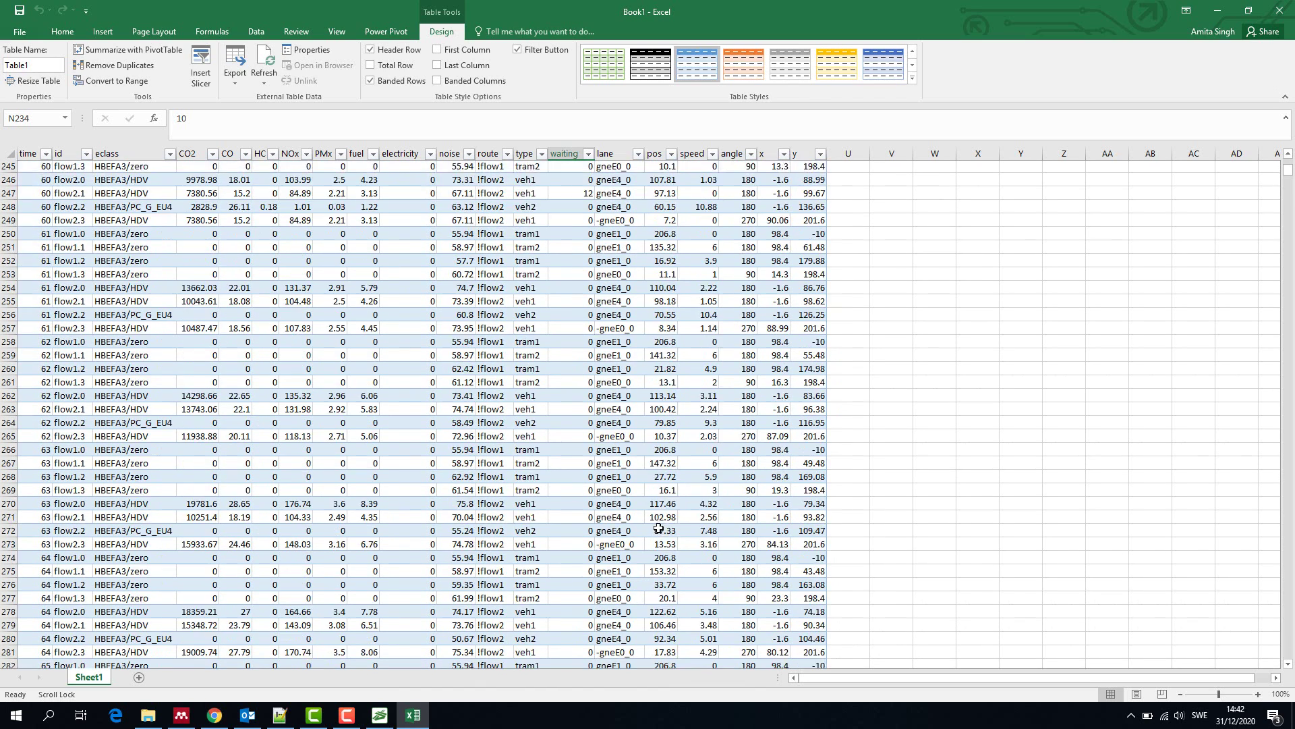
{"action": "scroll", "coordinate": [674, 432], "scroll_direction": "down", "scroll_amount": 1}
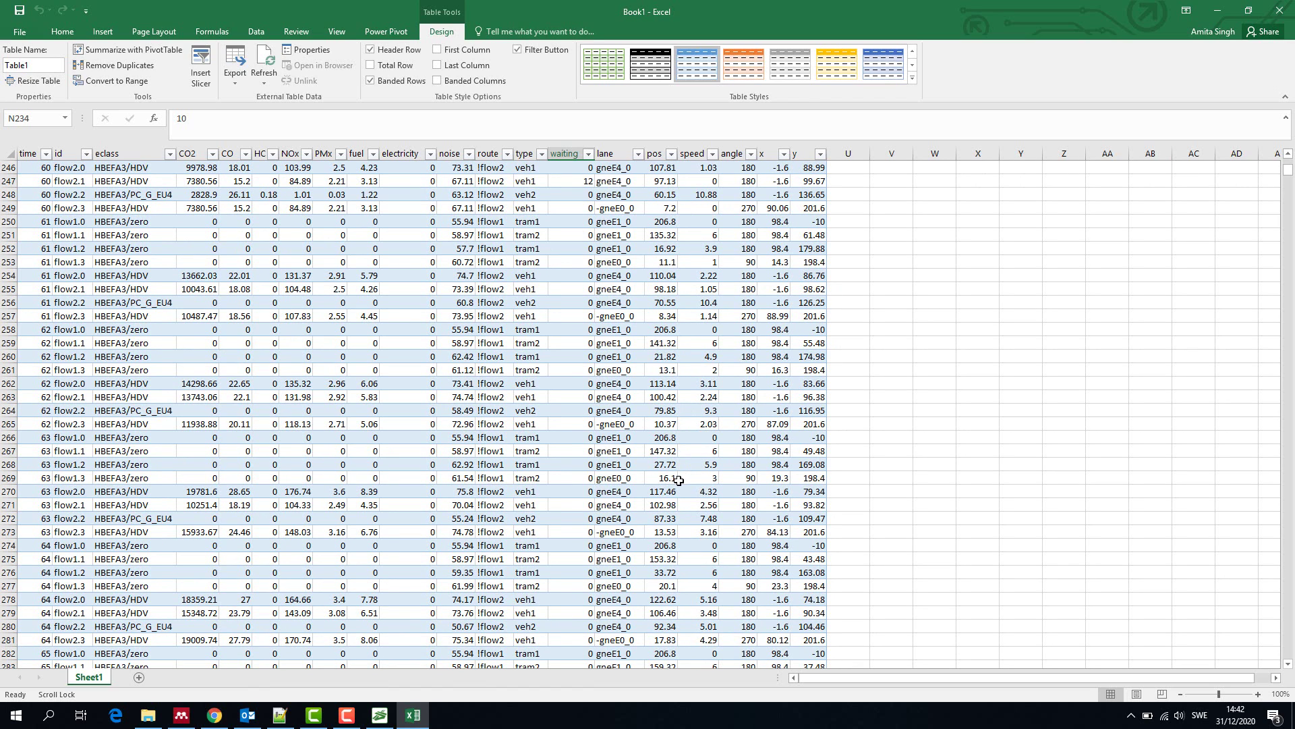
{"action": "left_click", "coordinate": [565, 149]}
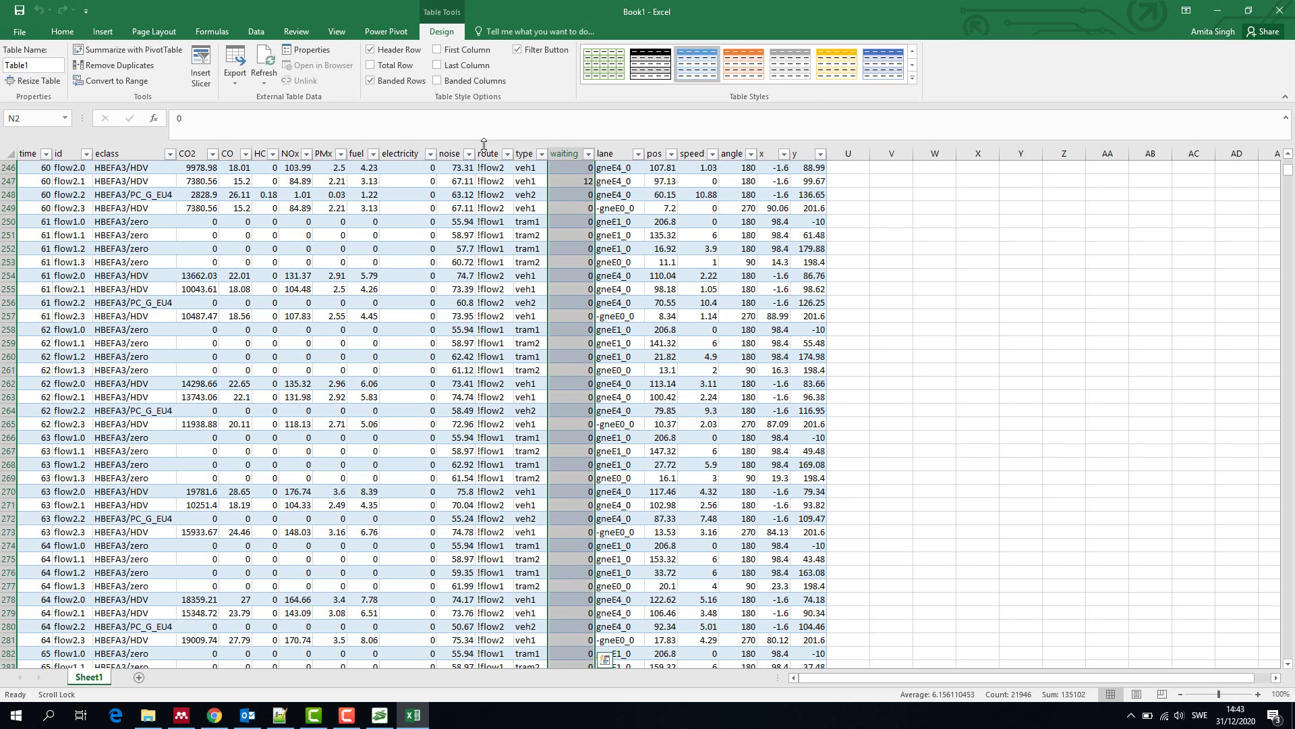
{"action": "left_click", "coordinate": [455, 145]}
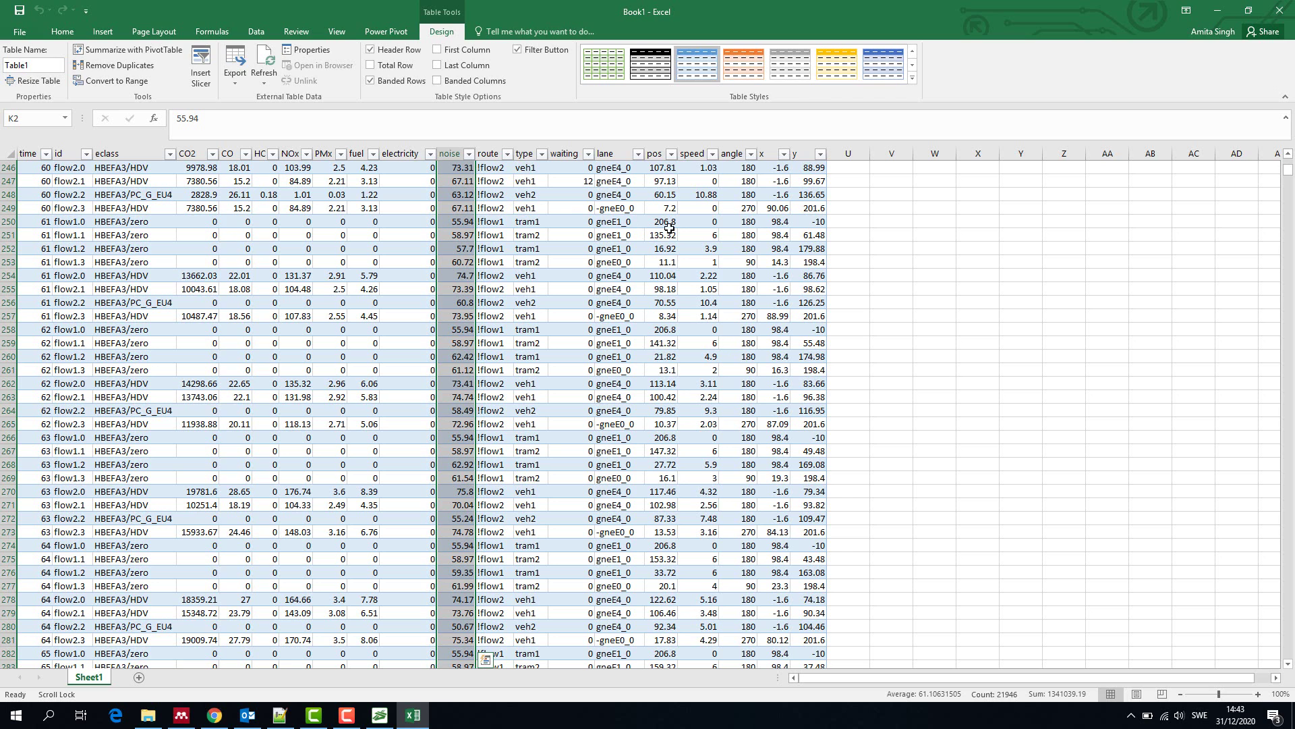
{"action": "left_click", "coordinate": [1016, 311]}
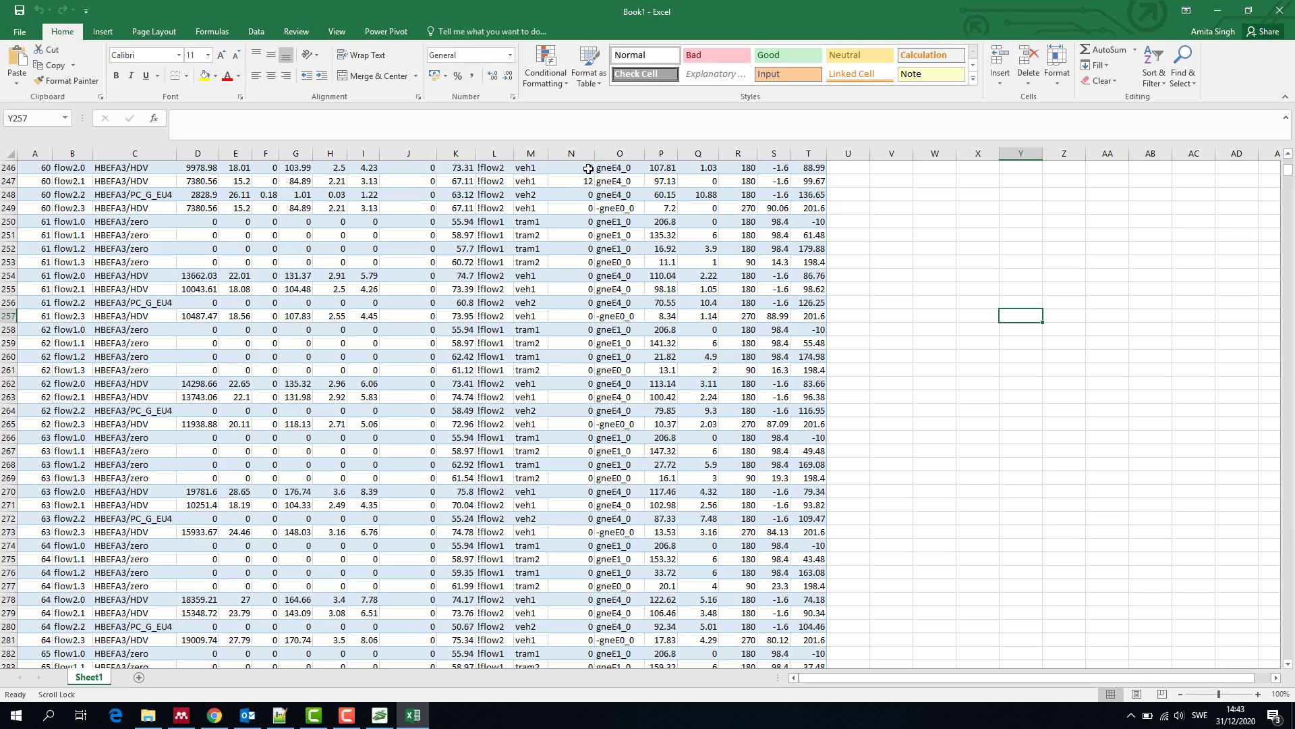
{"action": "scroll", "coordinate": [589, 170], "scroll_direction": "up", "scroll_amount": 10}
{"action": "scroll", "coordinate": [588, 171], "scroll_direction": "up", "scroll_amount": 12}
{"action": "scroll", "coordinate": [588, 171], "scroll_direction": "up", "scroll_amount": 11}
{"action": "scroll", "coordinate": [588, 171], "scroll_direction": "up", "scroll_amount": 12}
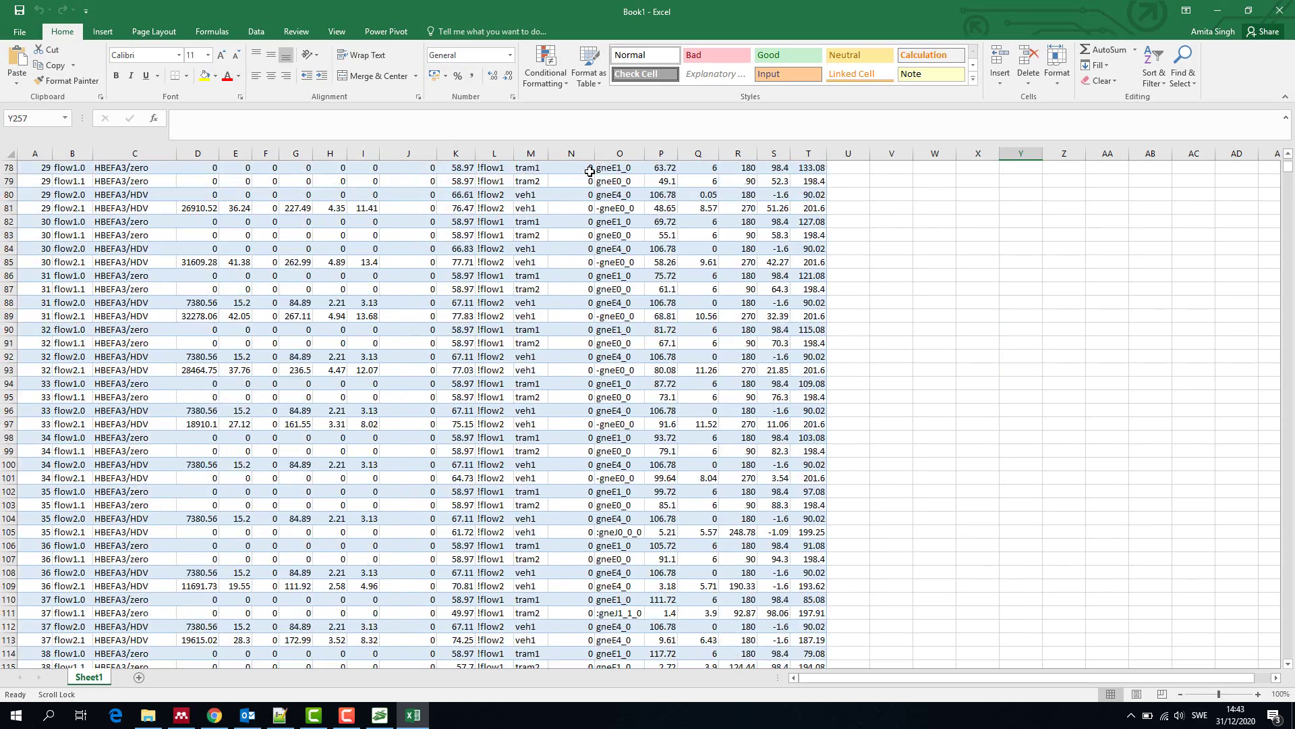
{"action": "scroll", "coordinate": [588, 171], "scroll_direction": "up", "scroll_amount": 12}
{"action": "scroll", "coordinate": [587, 170], "scroll_direction": "up", "scroll_amount": 12}
{"action": "scroll", "coordinate": [589, 171], "scroll_direction": "up", "scroll_amount": 12}
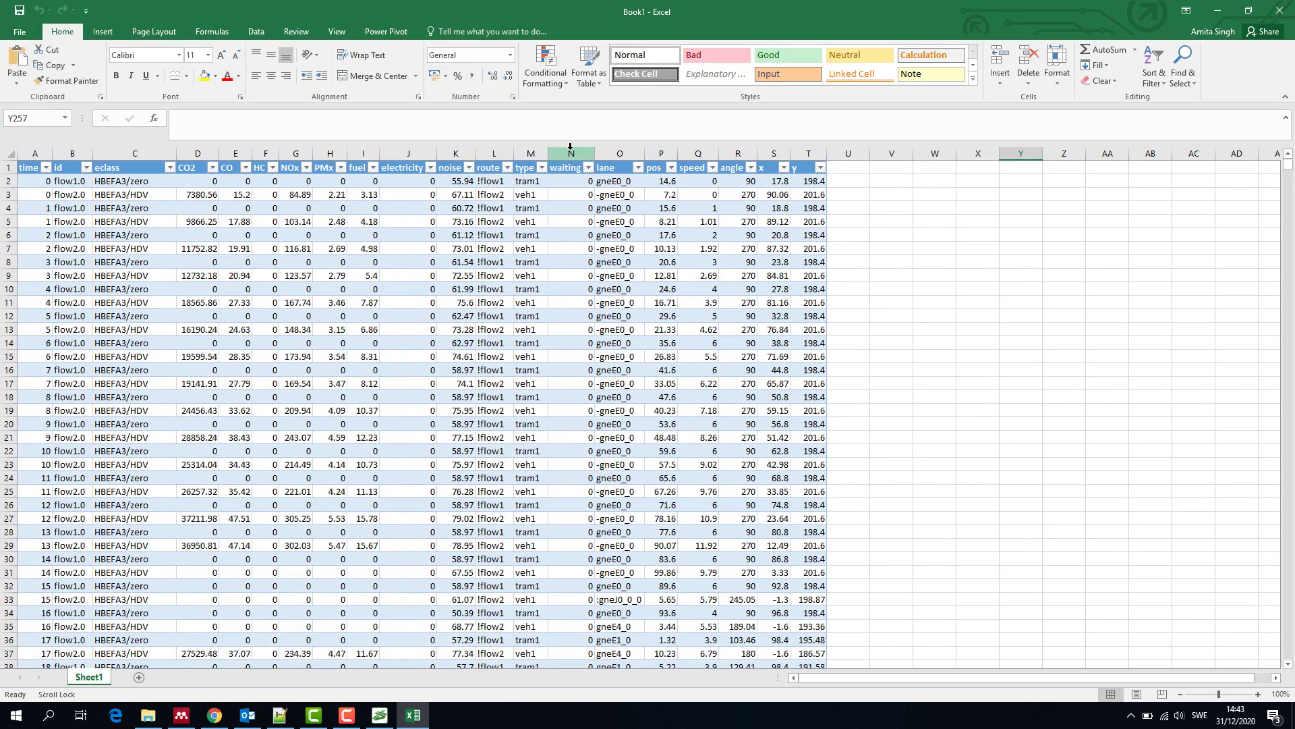
{"action": "left_click", "coordinate": [582, 155]}
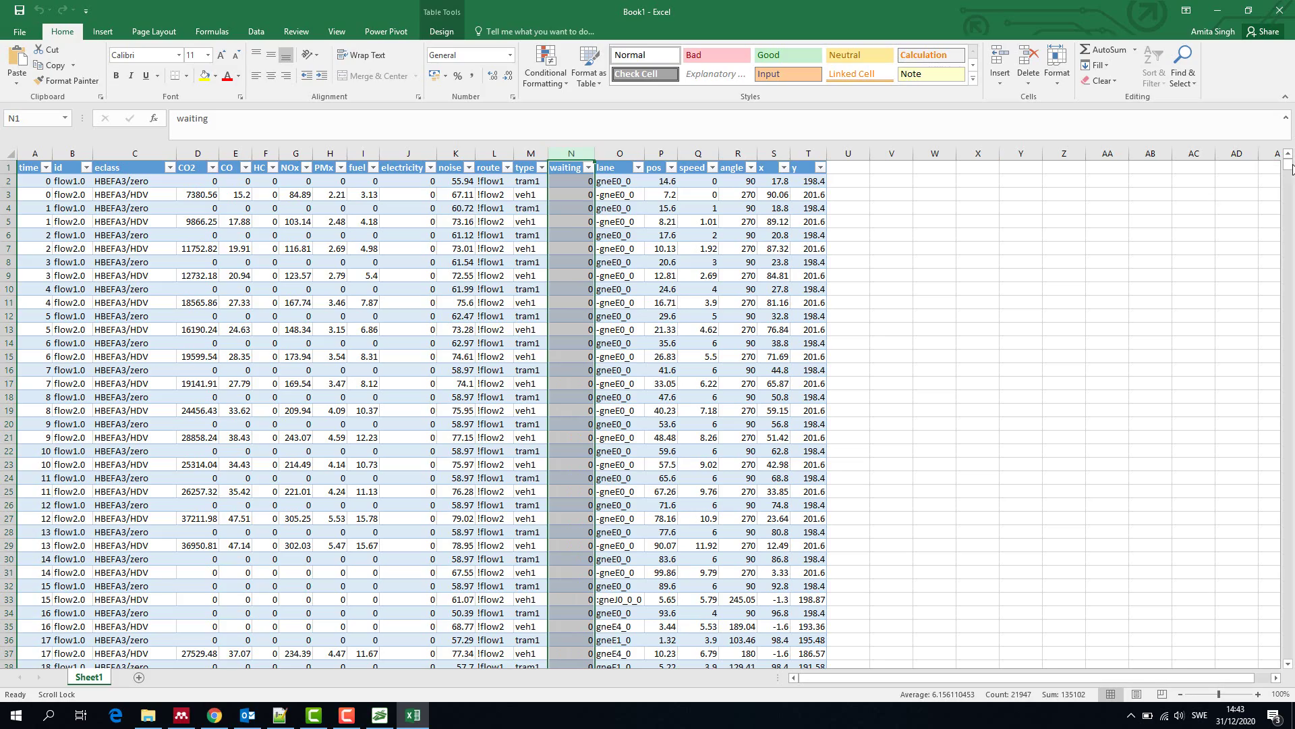
{"action": "mouse_move", "coordinate": [1288, 168]}
{"action": "left_mouse_down"}
{"action": "mouse_move", "coordinate": [1248, 452]}
{"action": "mouse_move", "coordinate": [1240, 655]}
{"action": "left_mouse_up"}
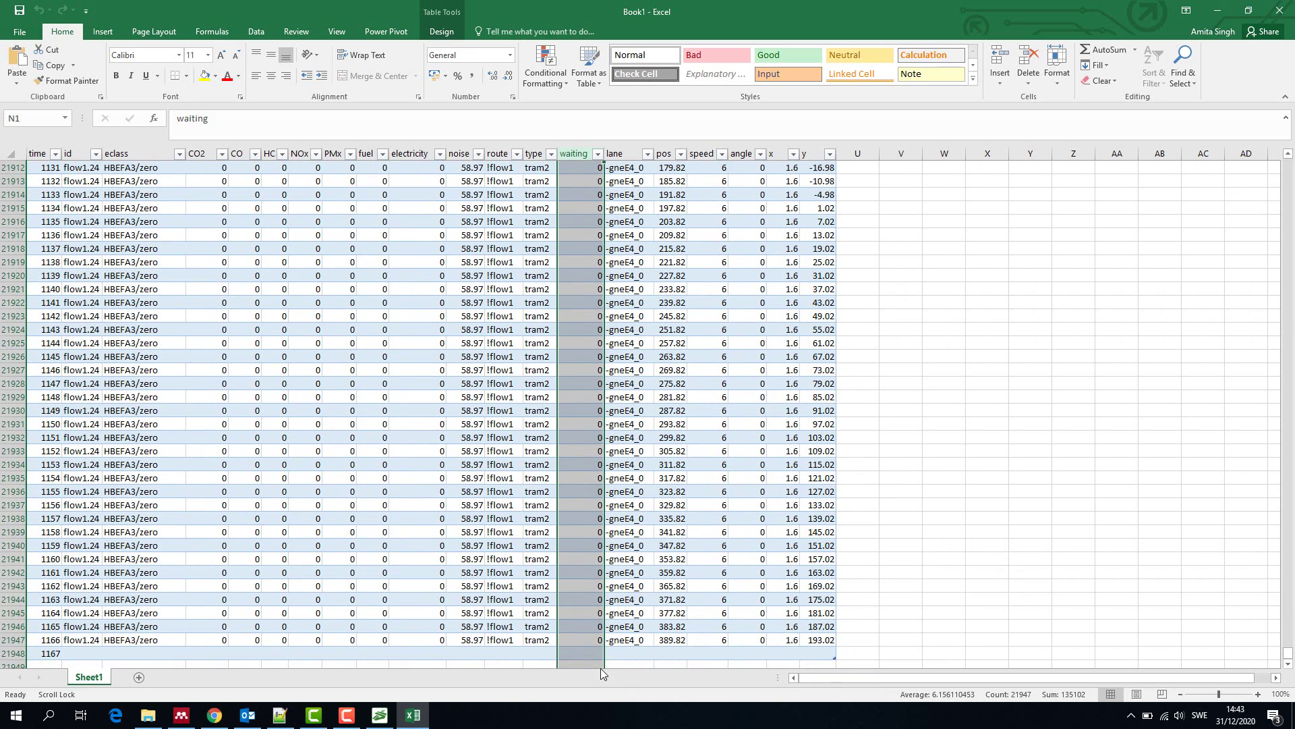
- Enter =SUM(N2:N21947) in N21948, totalling the waiting column to 135102
{"action": "left_click", "coordinate": [573, 653]}
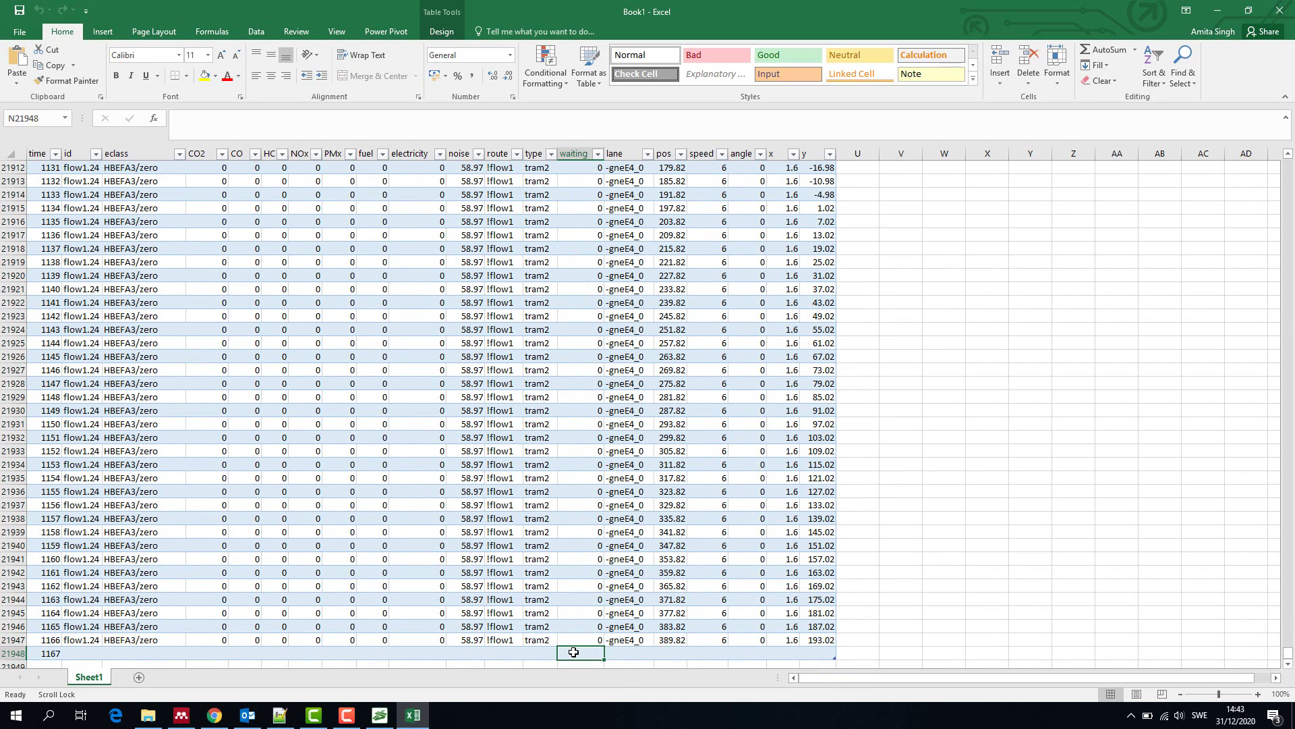
{"action": "type", "text": "=sum"}
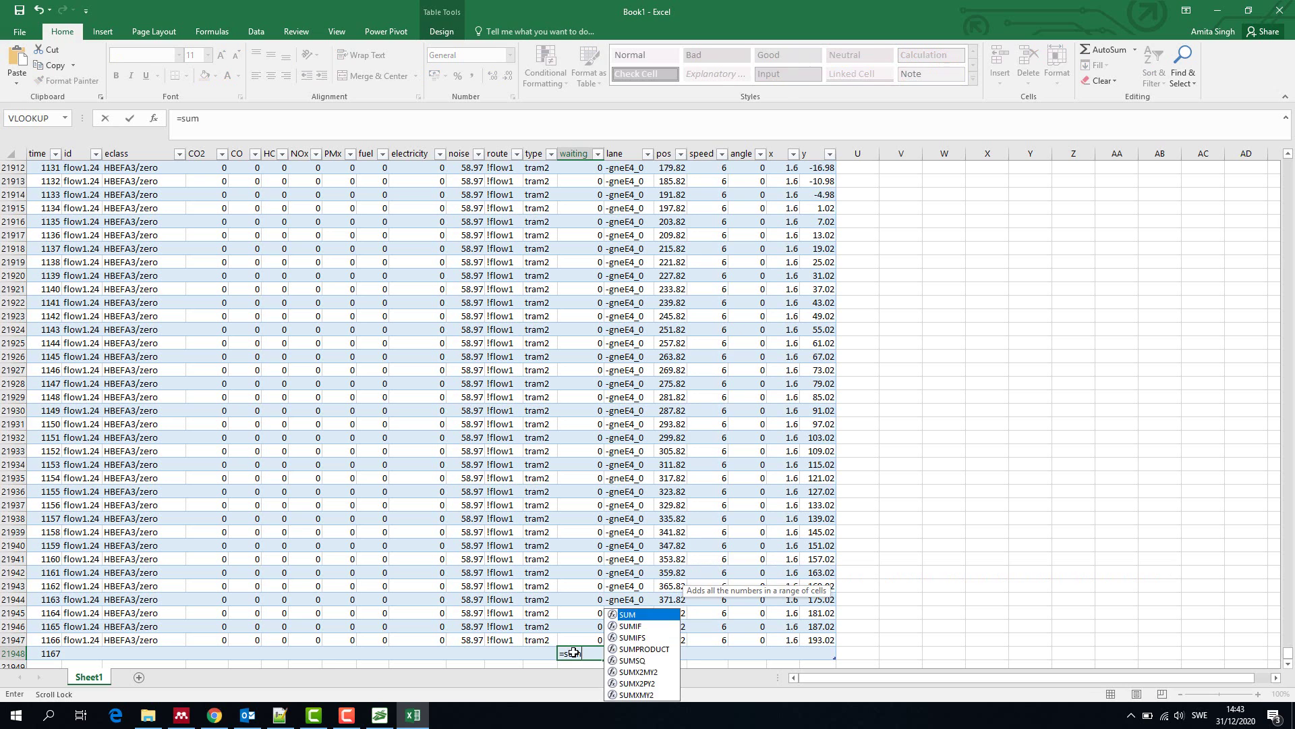
{"action": "type", "text": "(N"}
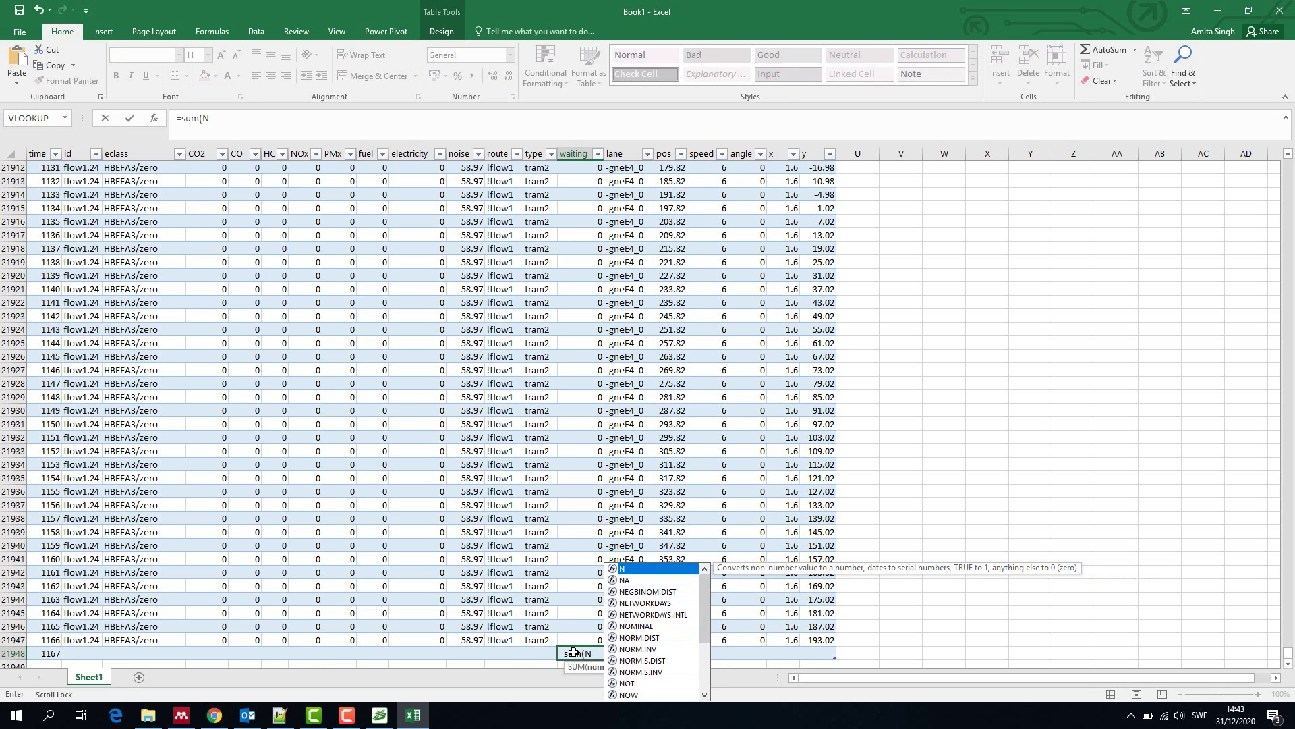
{"action": "type", "text": "2:"}
{"action": "left_click", "coordinate": [592, 635]}
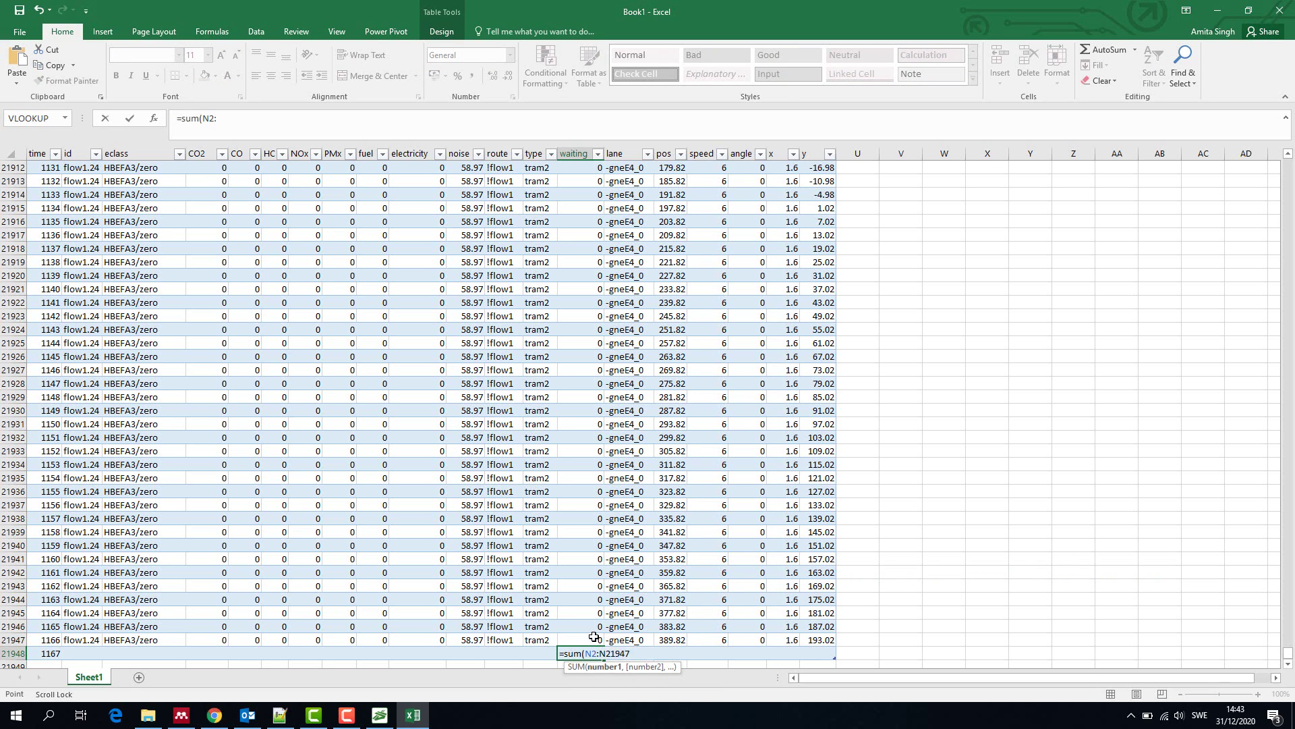
{"action": "key", "text": "Return"}
{"action": "key", "text": "Return"}
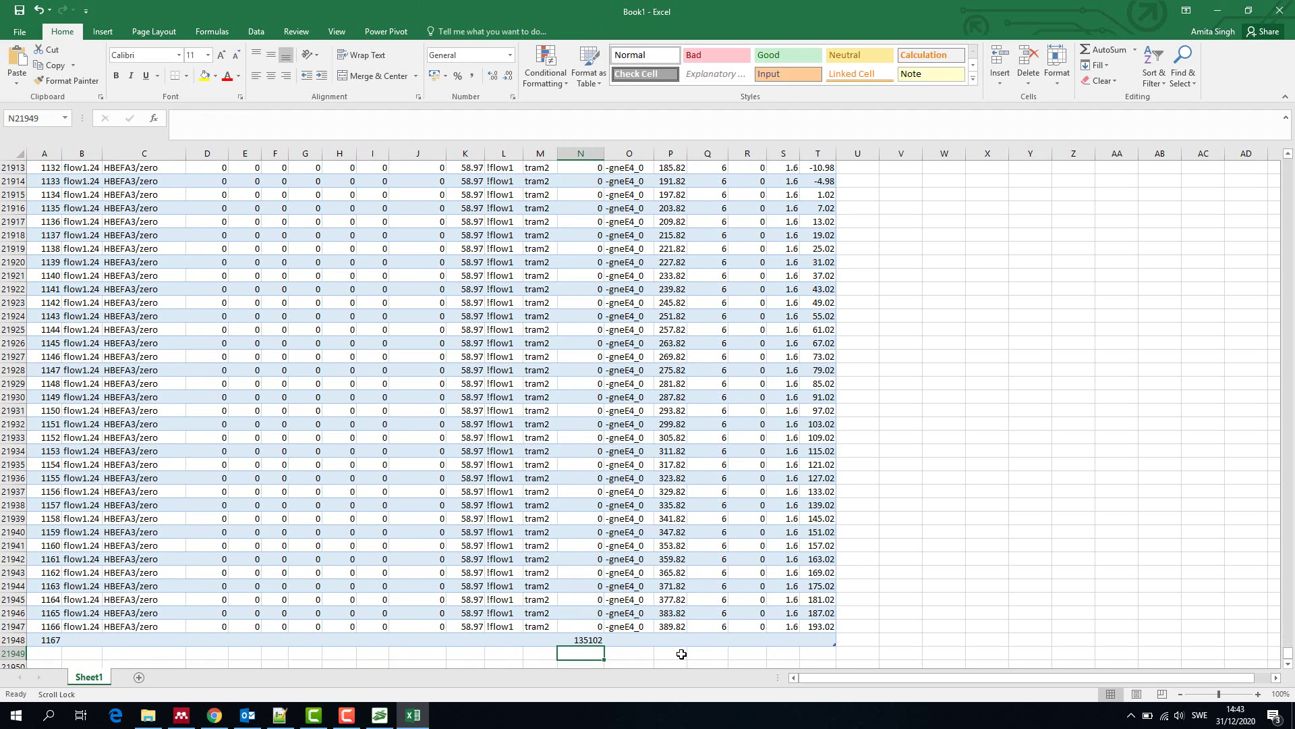
{"action": "left_click", "coordinate": [584, 641]}
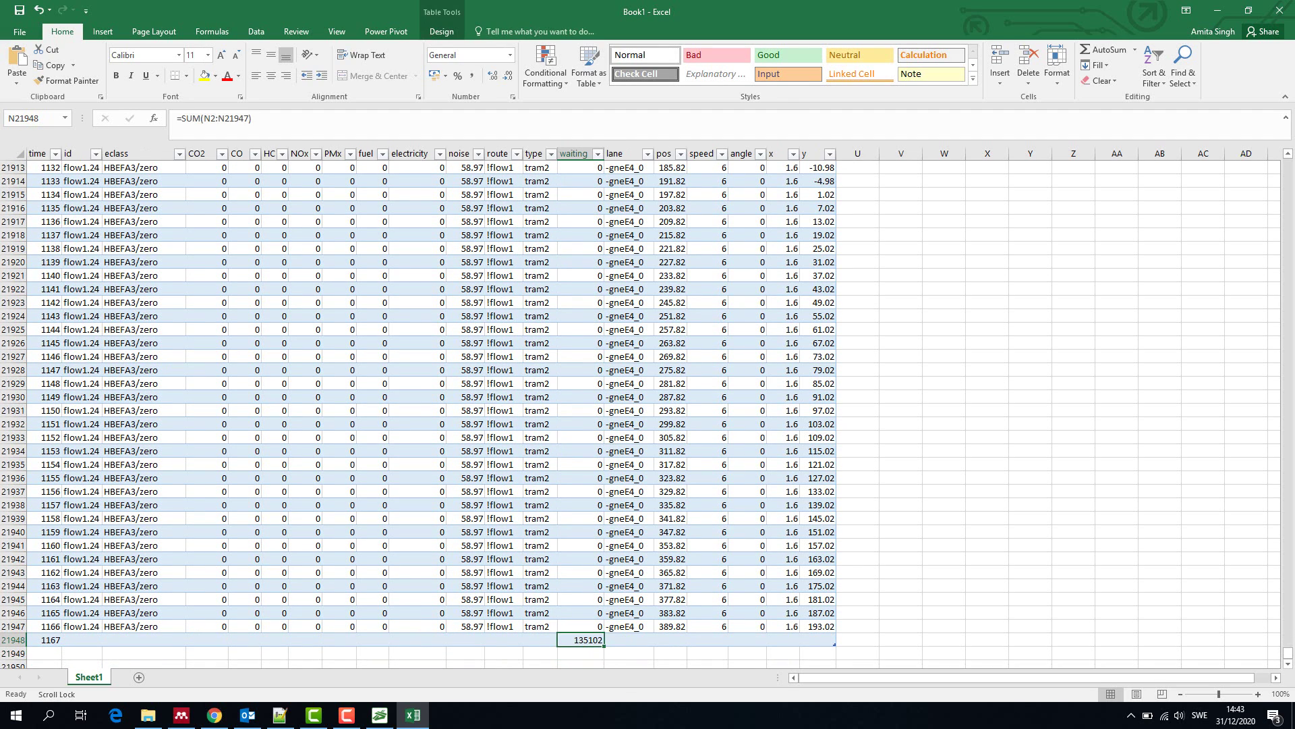